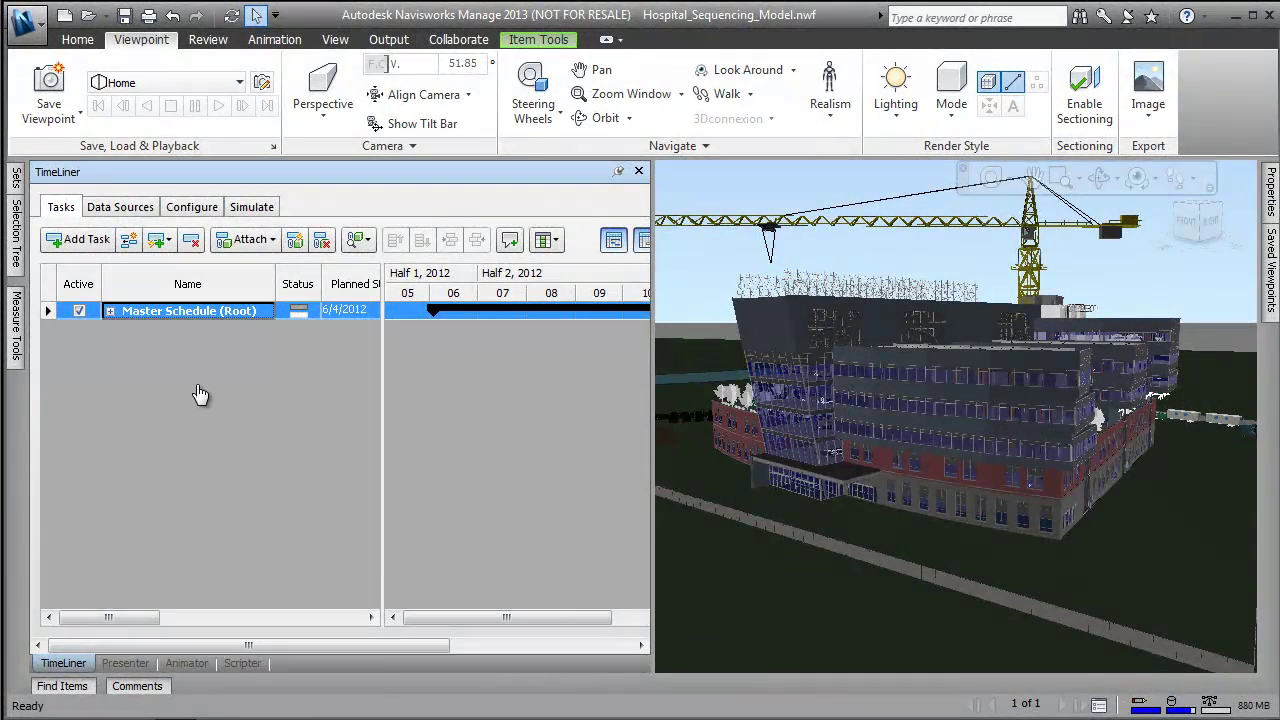
- Add tasks Hospital Construction, Zone A - Center Core, Foundations, Shell, Interirors and Services
click(80, 243)
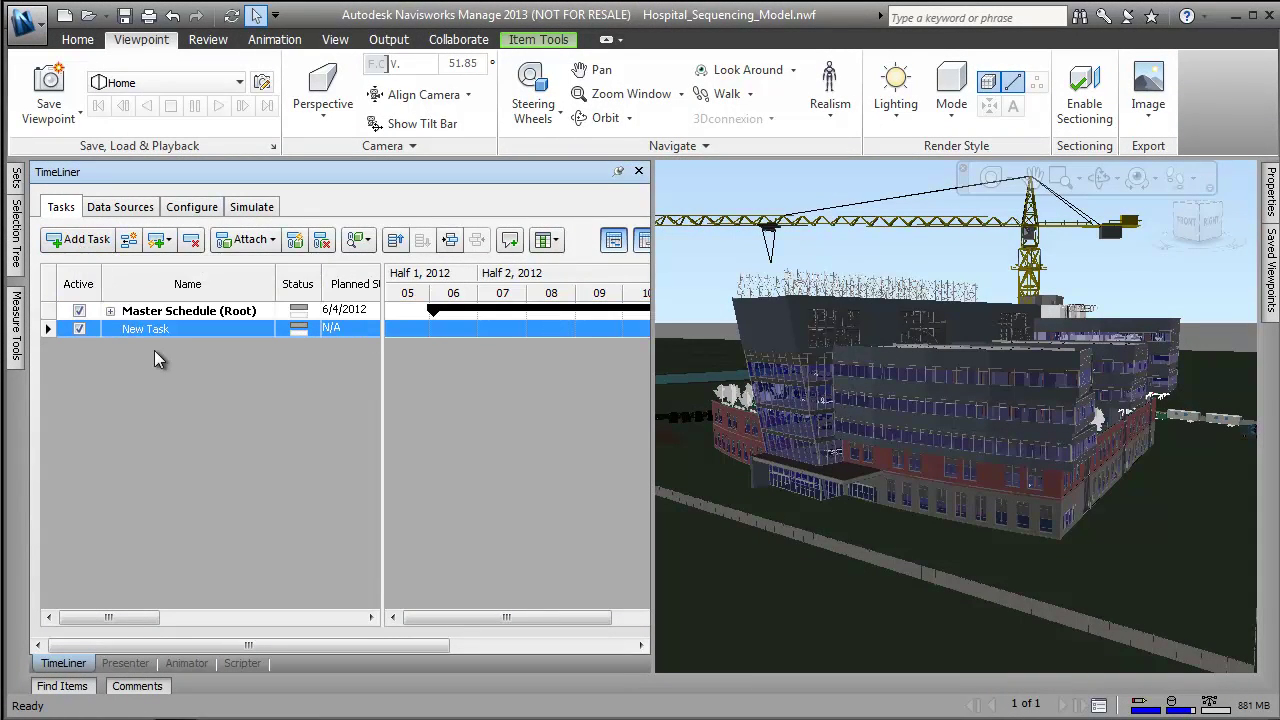
click(170, 330)
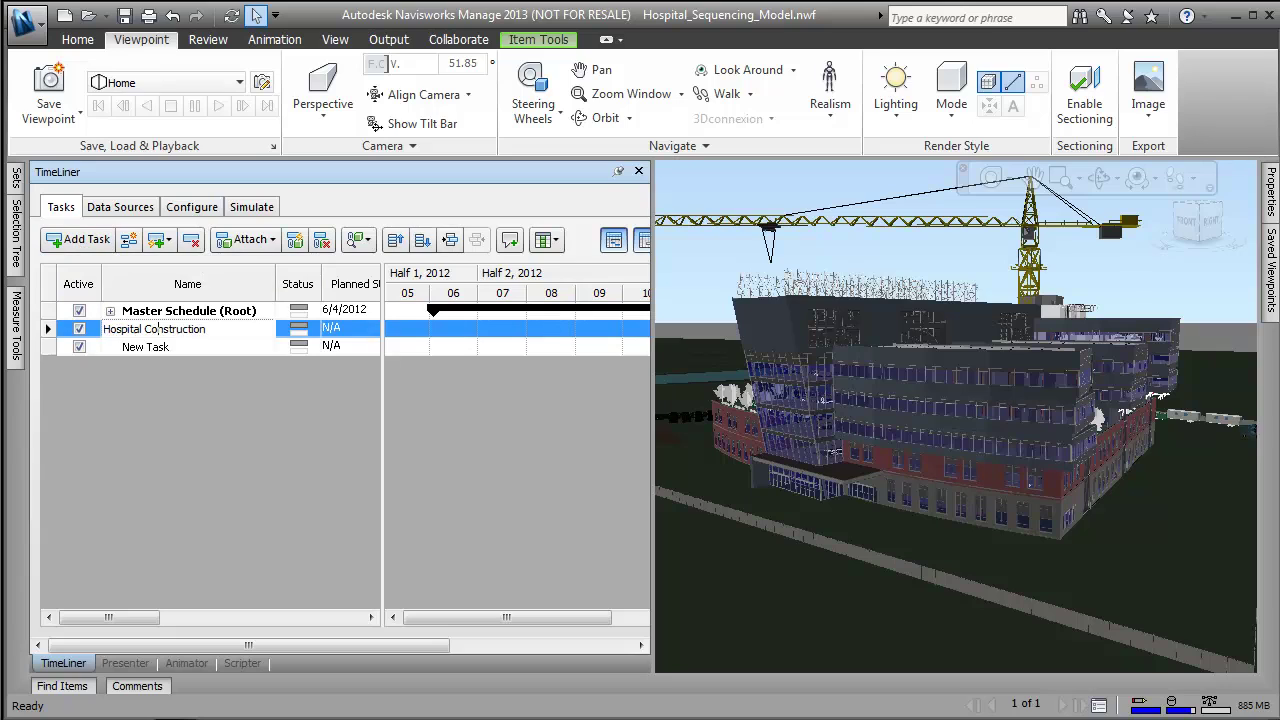
click(155, 347)
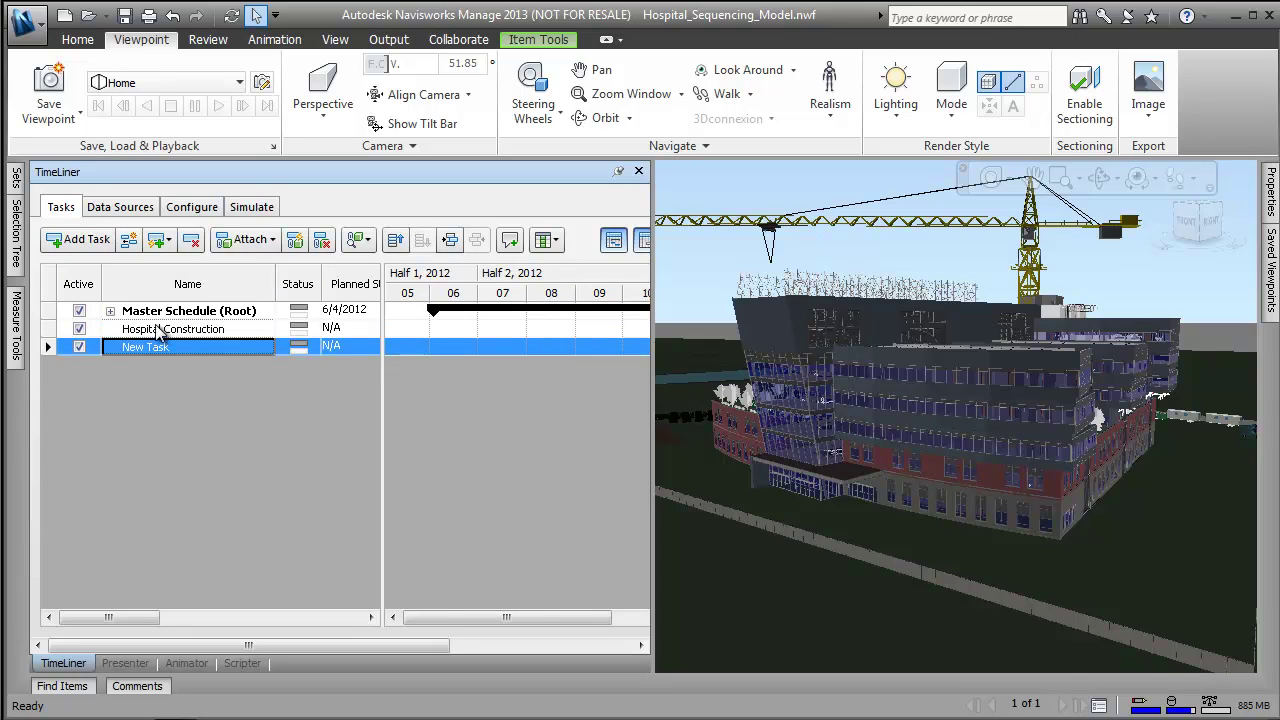
text(Zone A - Center Core)
key(Return)
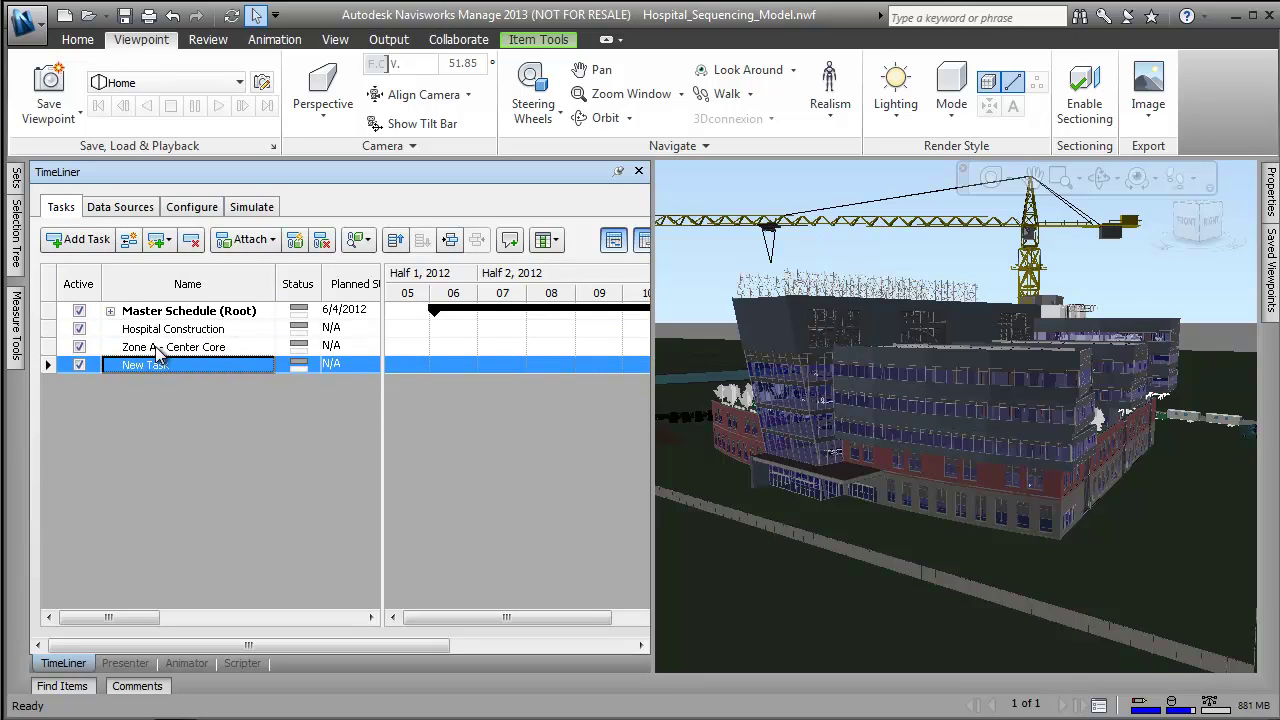
text(Foundations)
key(Return)
text(Shell)
key(Return)
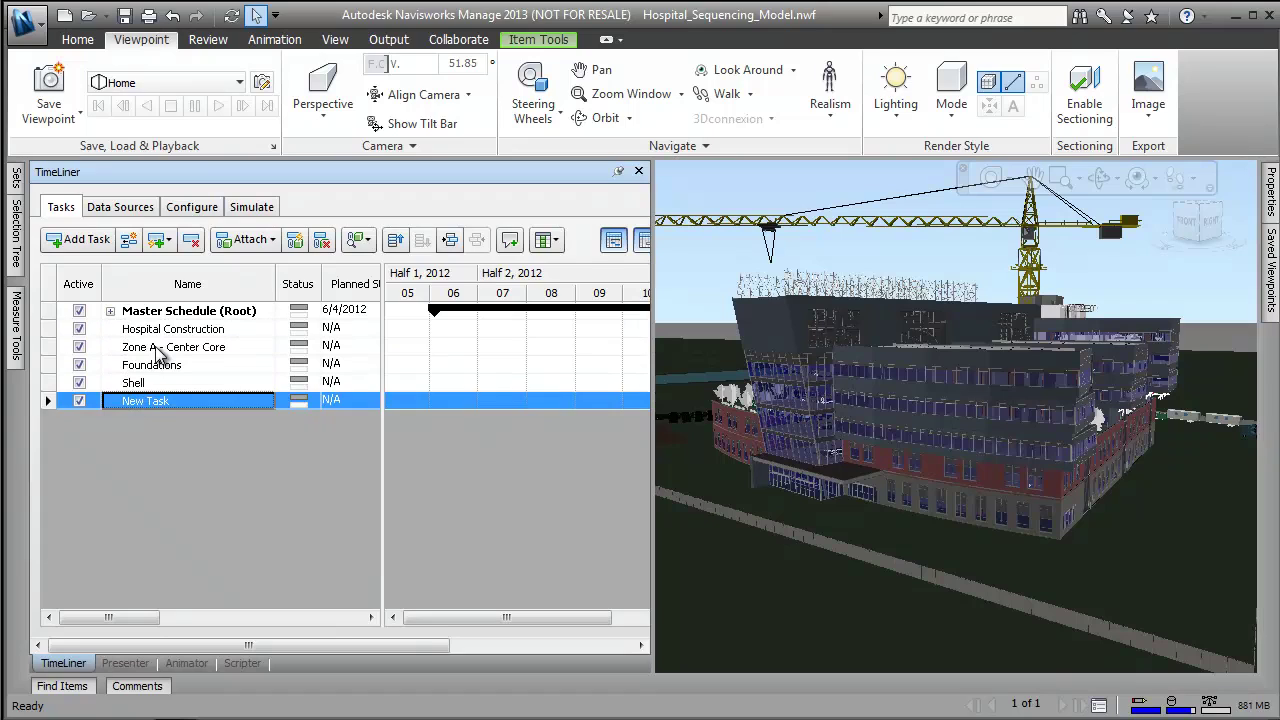
text(Interirors)
key(Return)
text(Services)
key(Return)
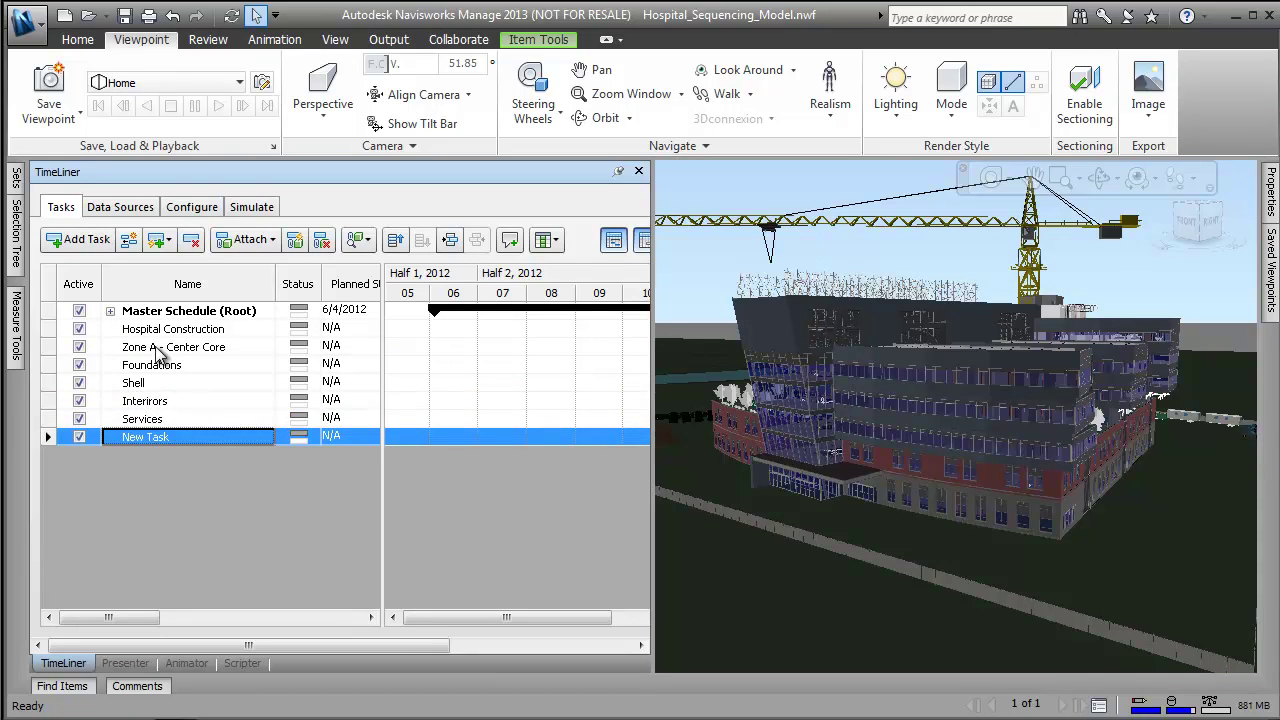
- Indent Zone A - Center Core under Hospital Construction and select Foundations through Services
click(177, 350)
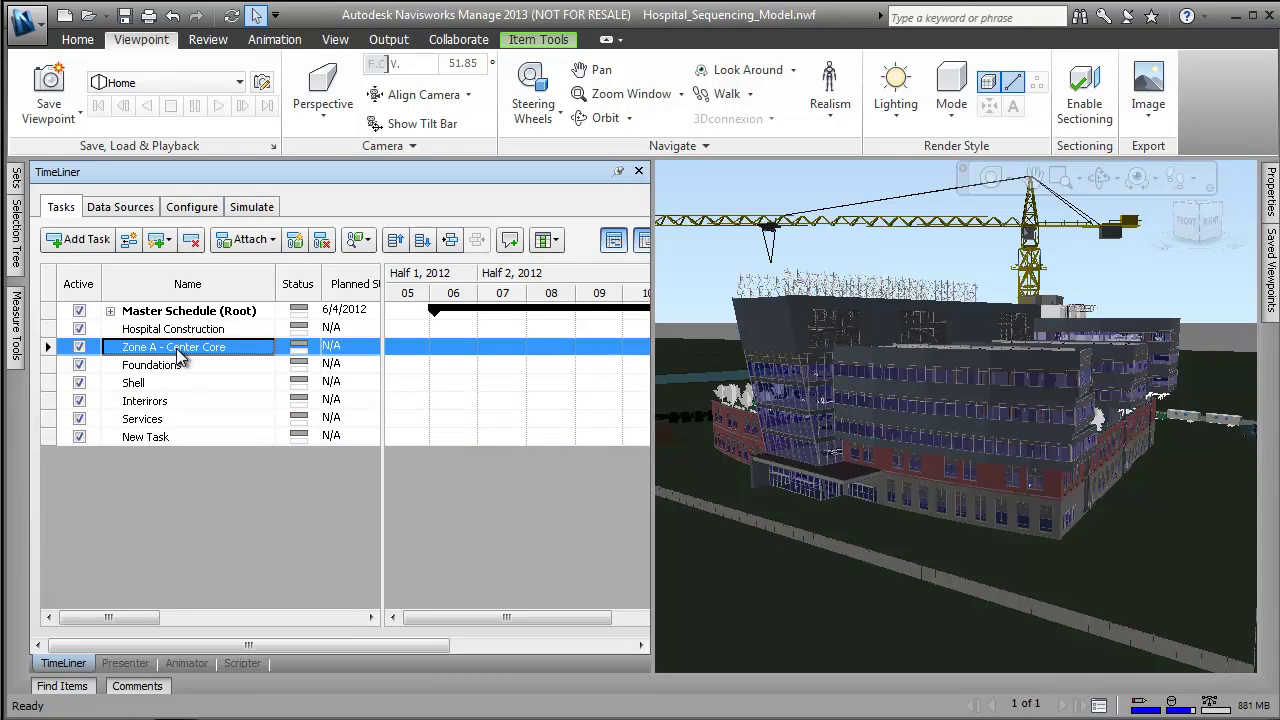
click(449, 243)
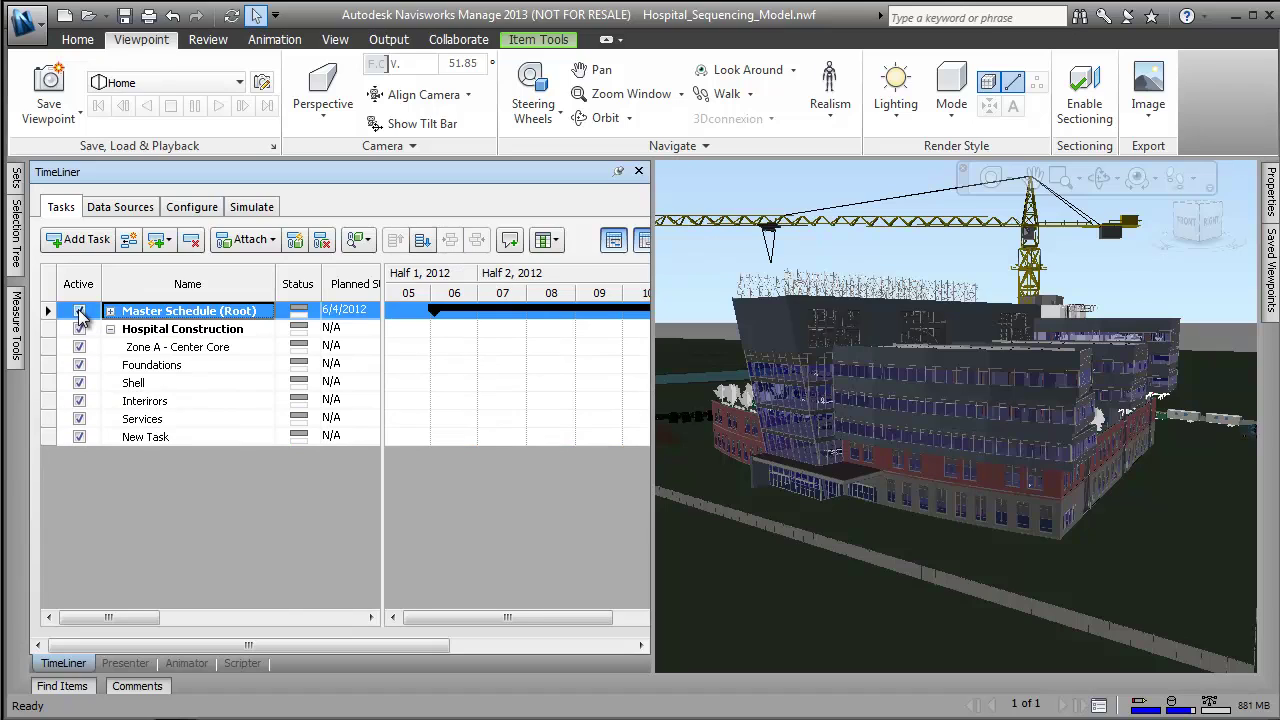
click(160, 366)
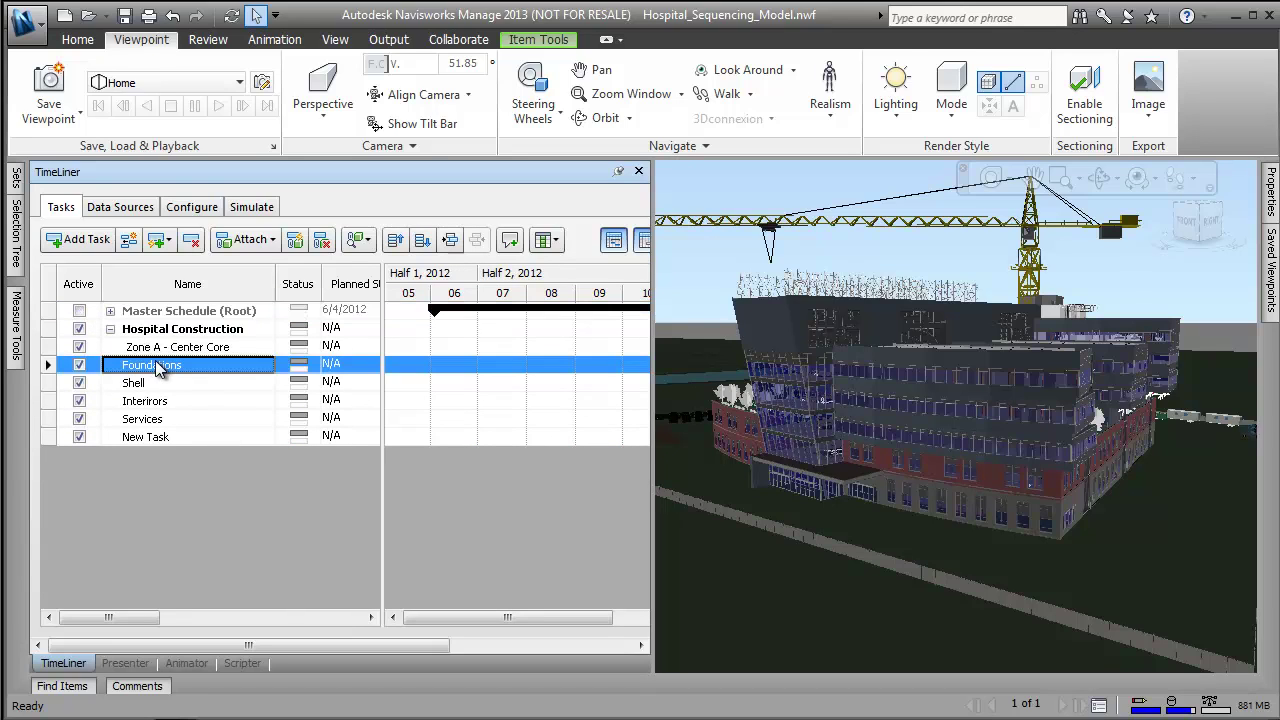
shift+click(142, 419)
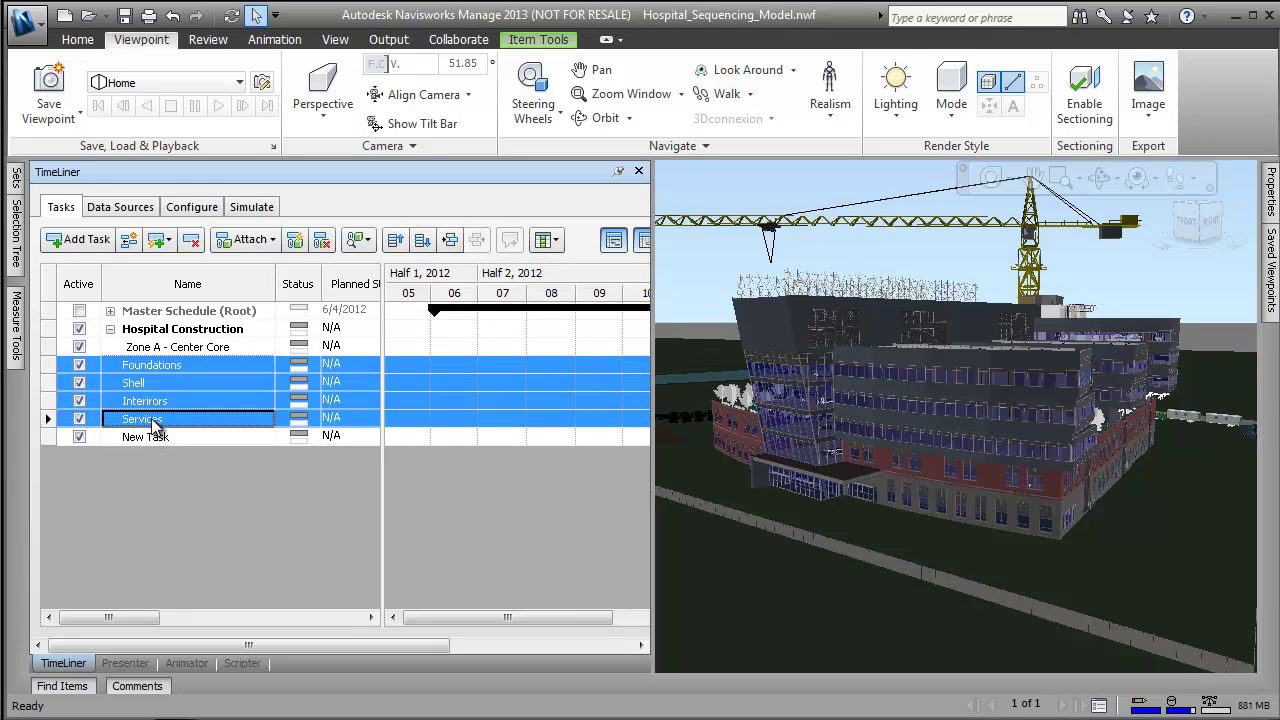
- Nest the four tasks under Zone A and set Foundations' planned start to 6/14/2012
click(449, 243)
click(362, 367)
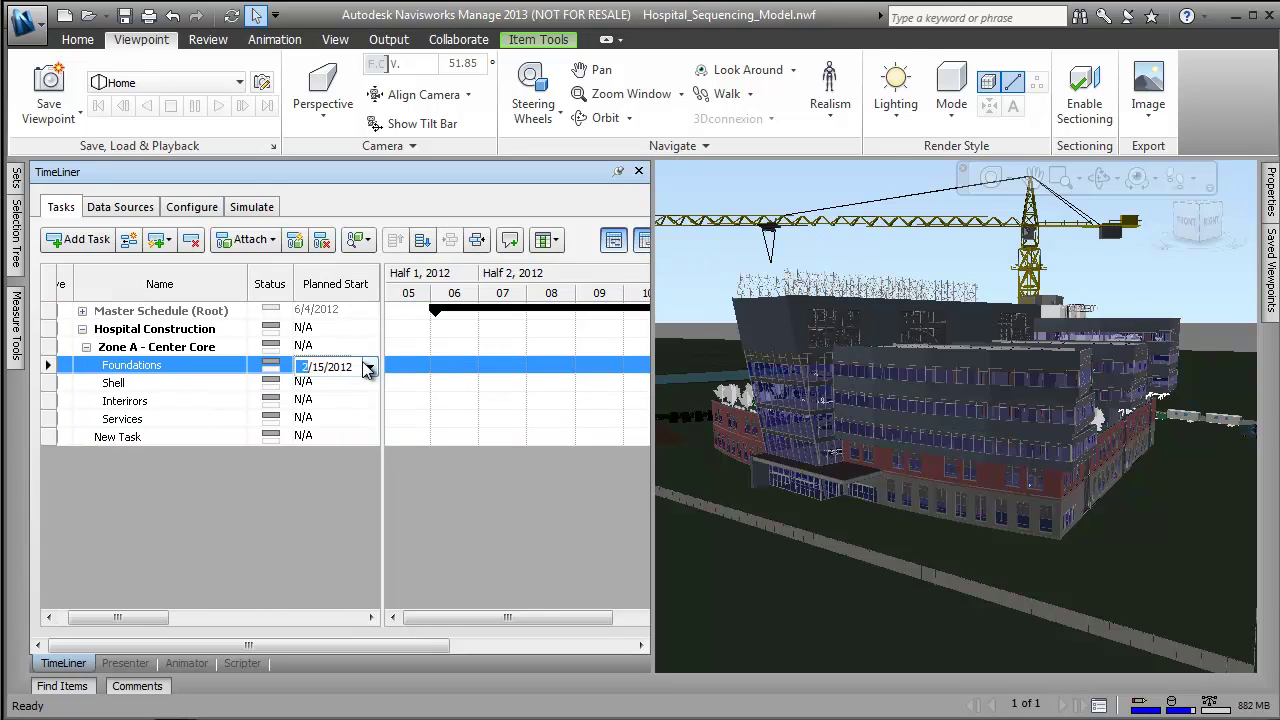
click(369, 368)
click(505, 394)
click(505, 394)
click(505, 394)
click(505, 394)
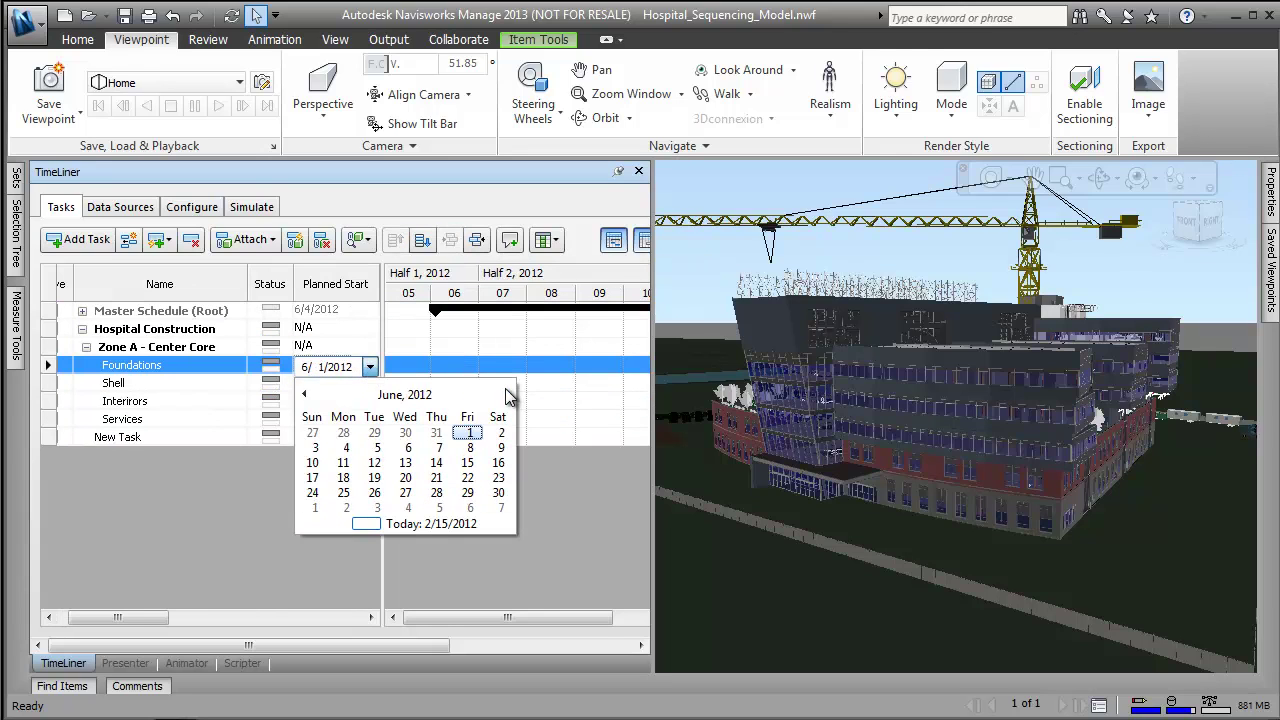
click(430, 466)
drag(145, 617, 188, 617)
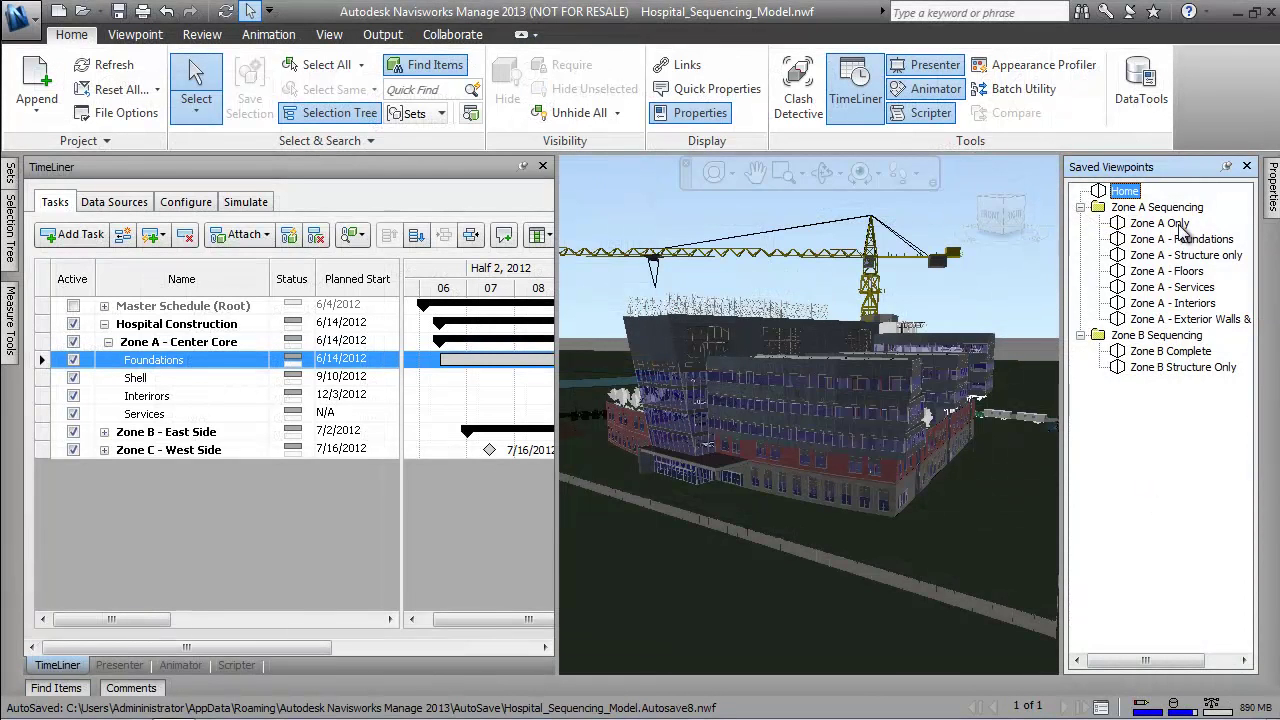
- From the Zone A - Foundations viewpoint, box-select the foundation elements for the Foundations task
click(1165, 225)
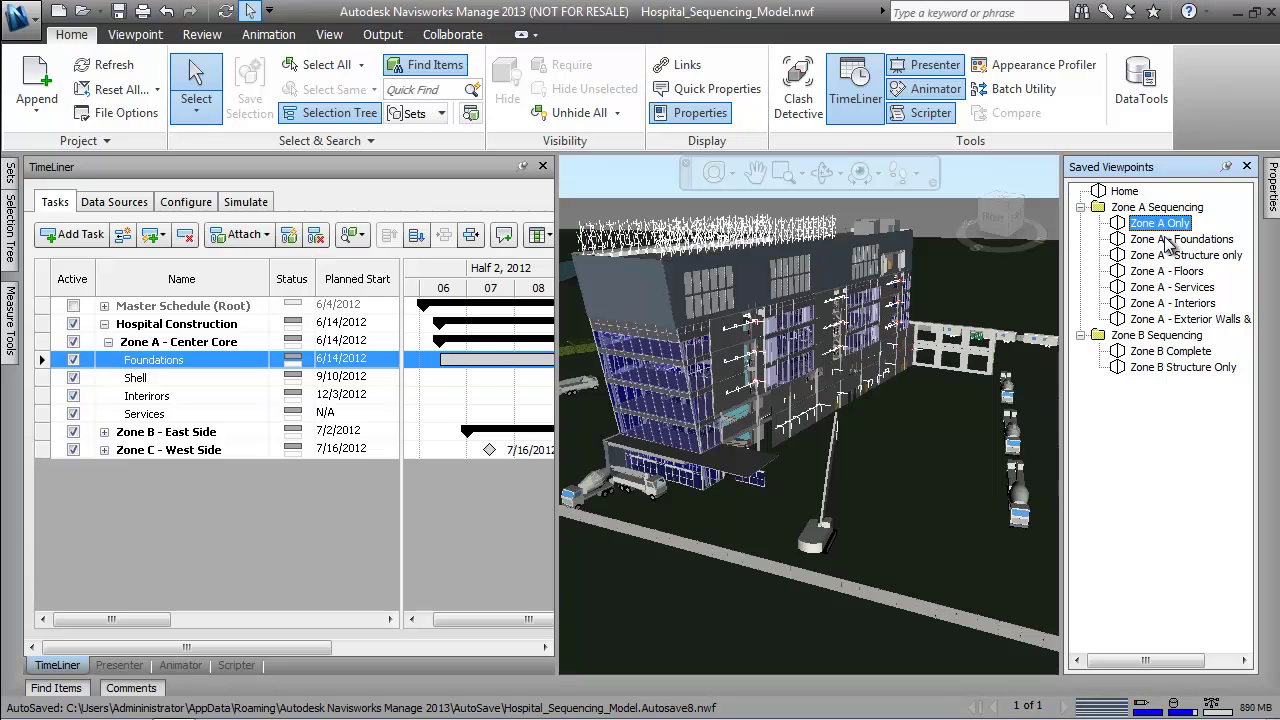
click(1172, 240)
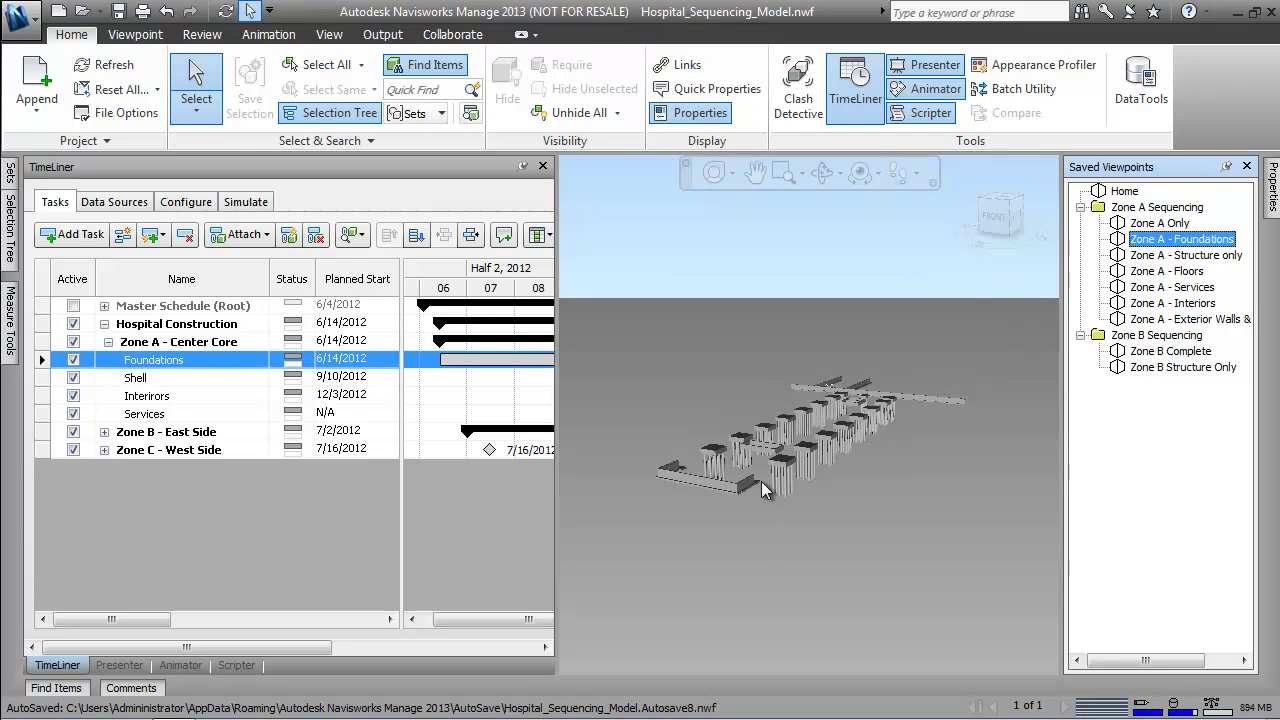
click(195, 118)
click(228, 186)
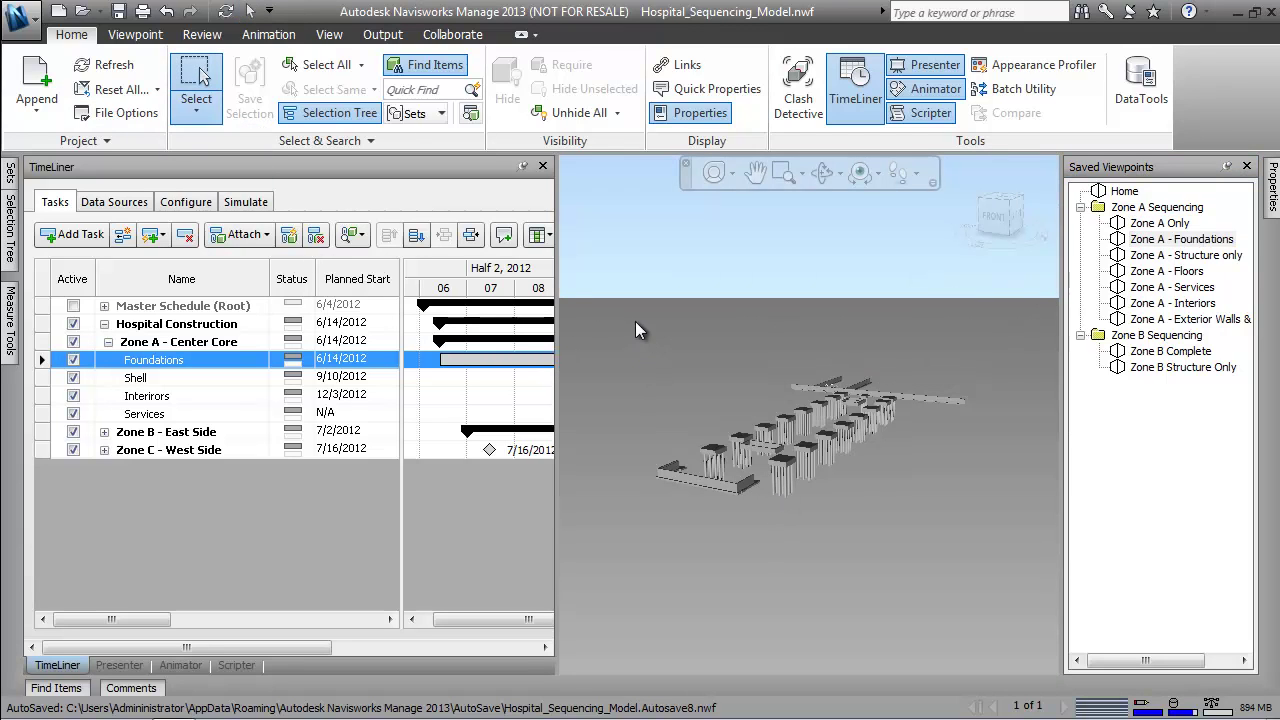
drag(635, 321, 987, 528)
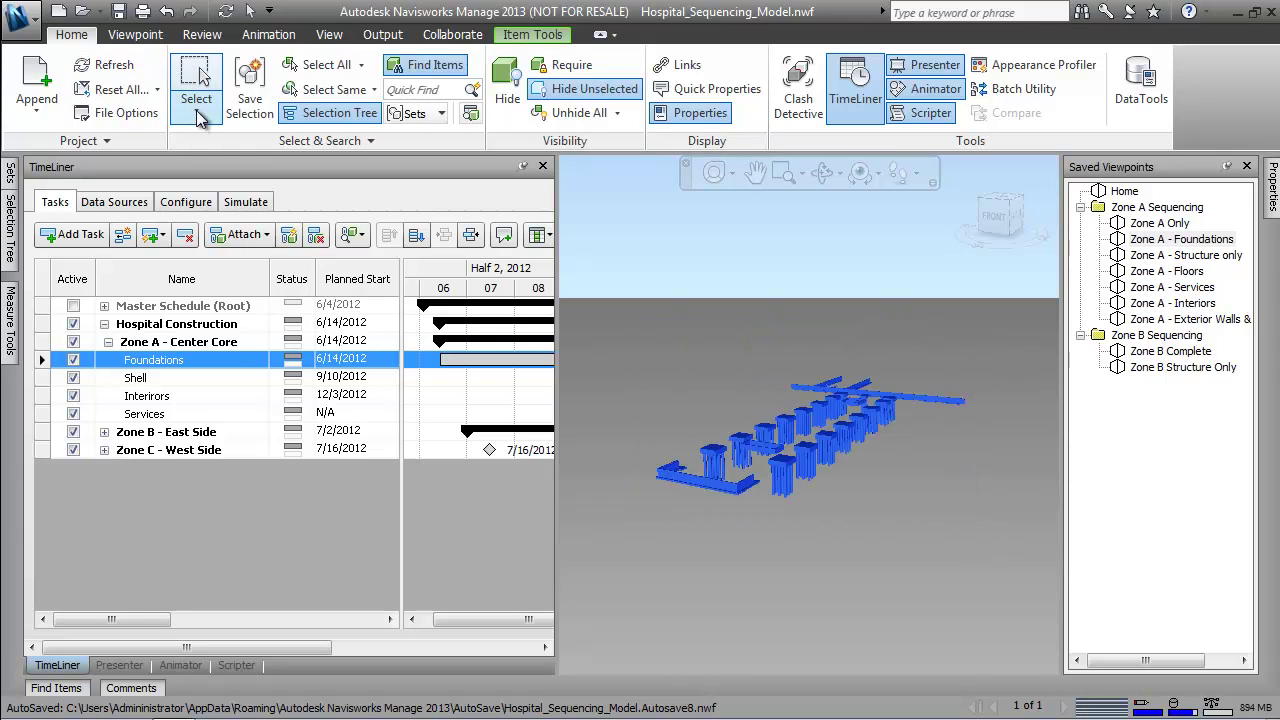
click(196, 108)
click(214, 150)
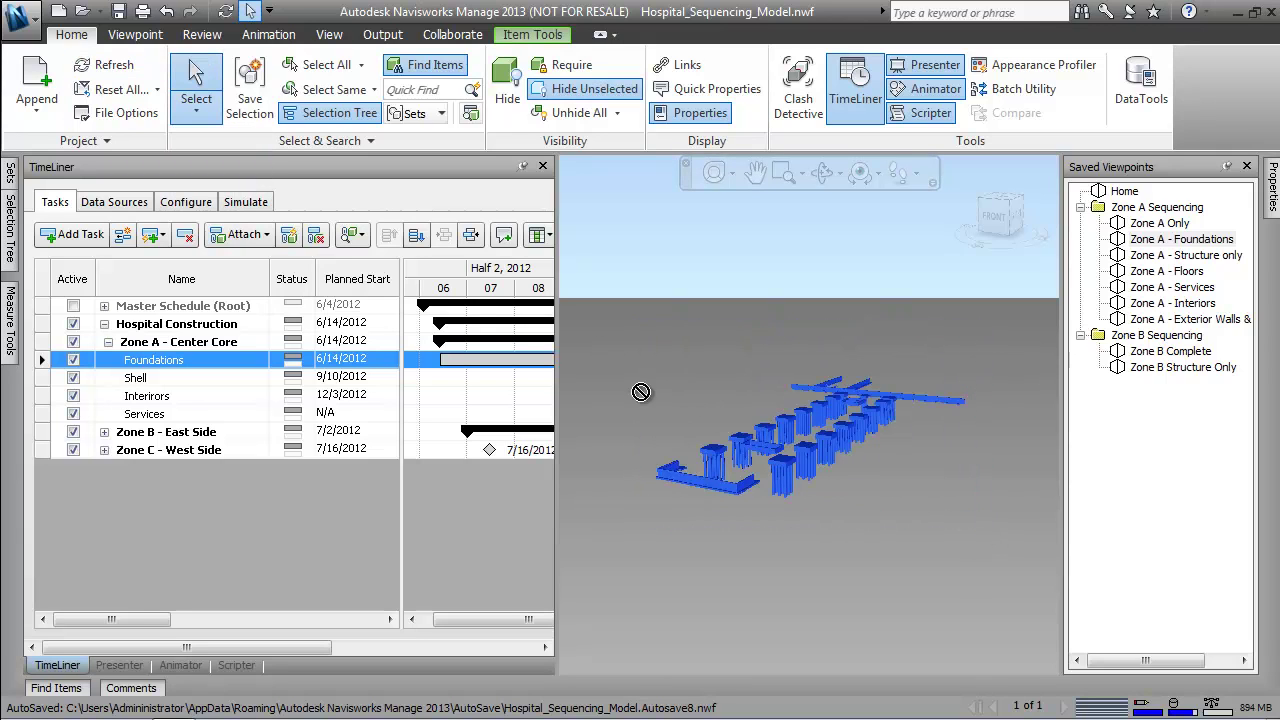
click(172, 362)
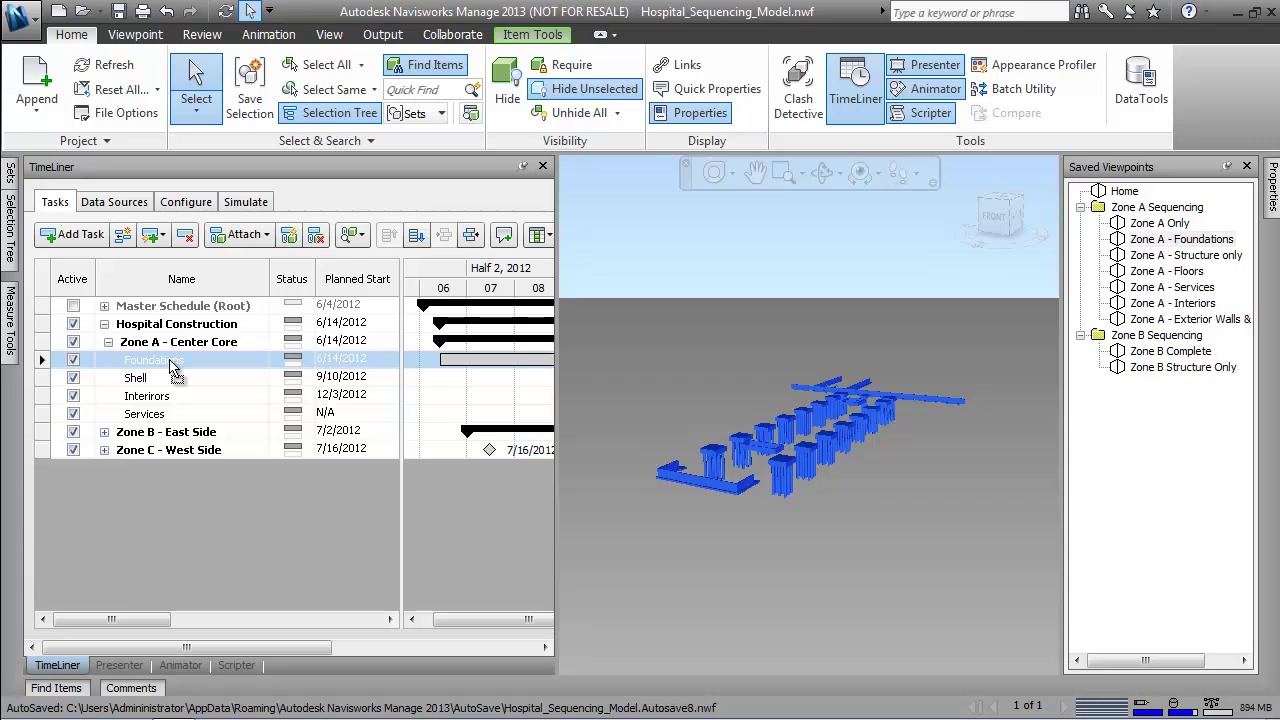
click(172, 362)
mouse_move(135, 621)
mouse_down()
mouse_move(273, 620)
mouse_move(134, 621)
mouse_up()
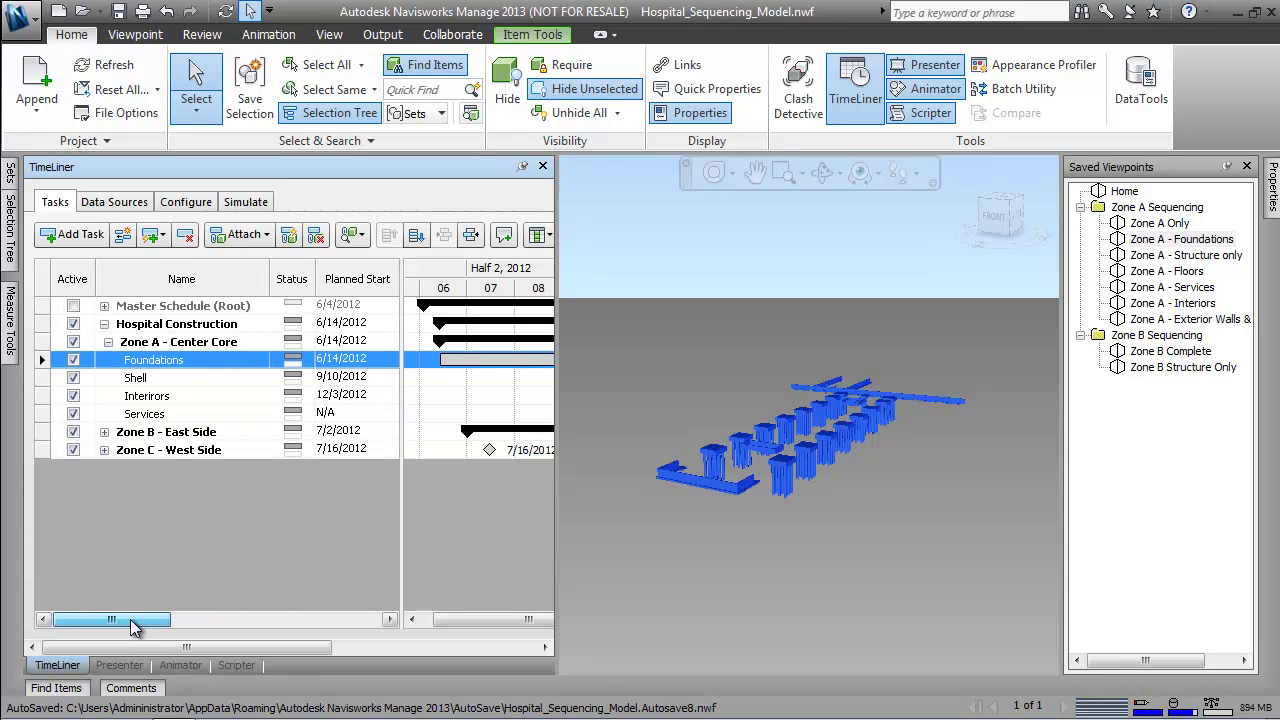
- From the Zone A - Structure only viewpoint, box-select the whole structural frame
click(1193, 256)
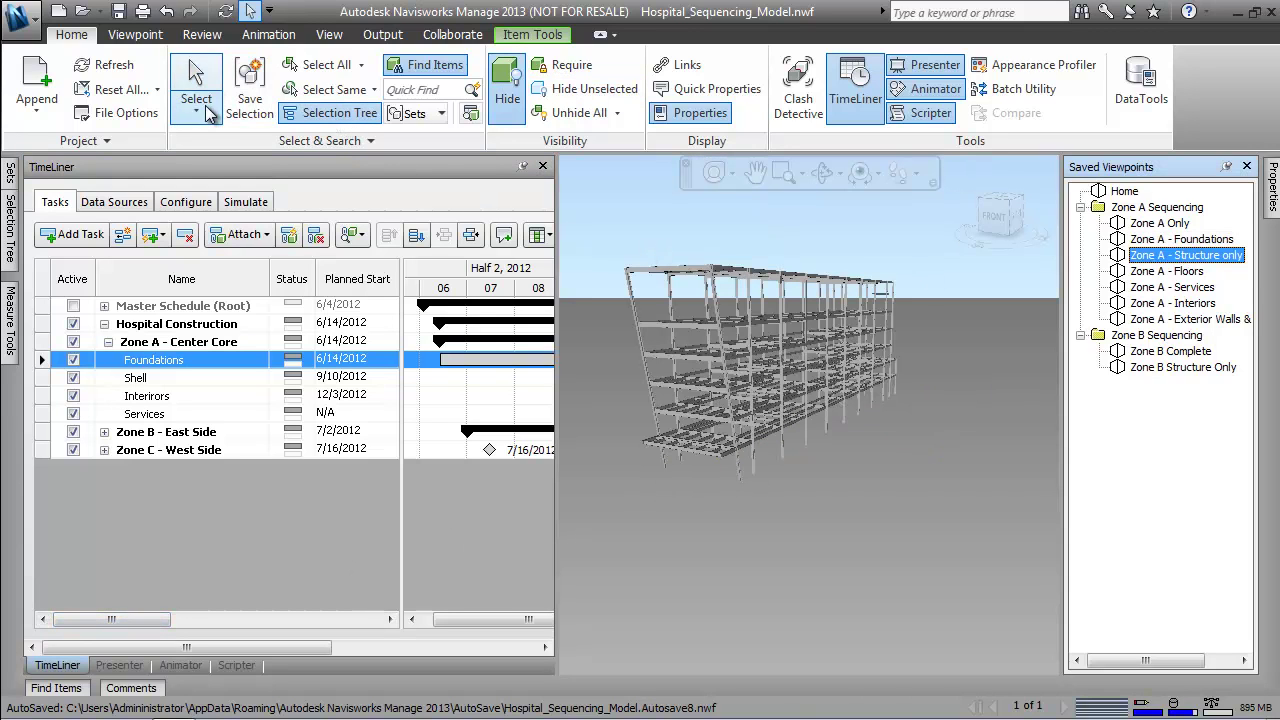
click(208, 114)
click(205, 183)
drag(590, 247, 706, 303)
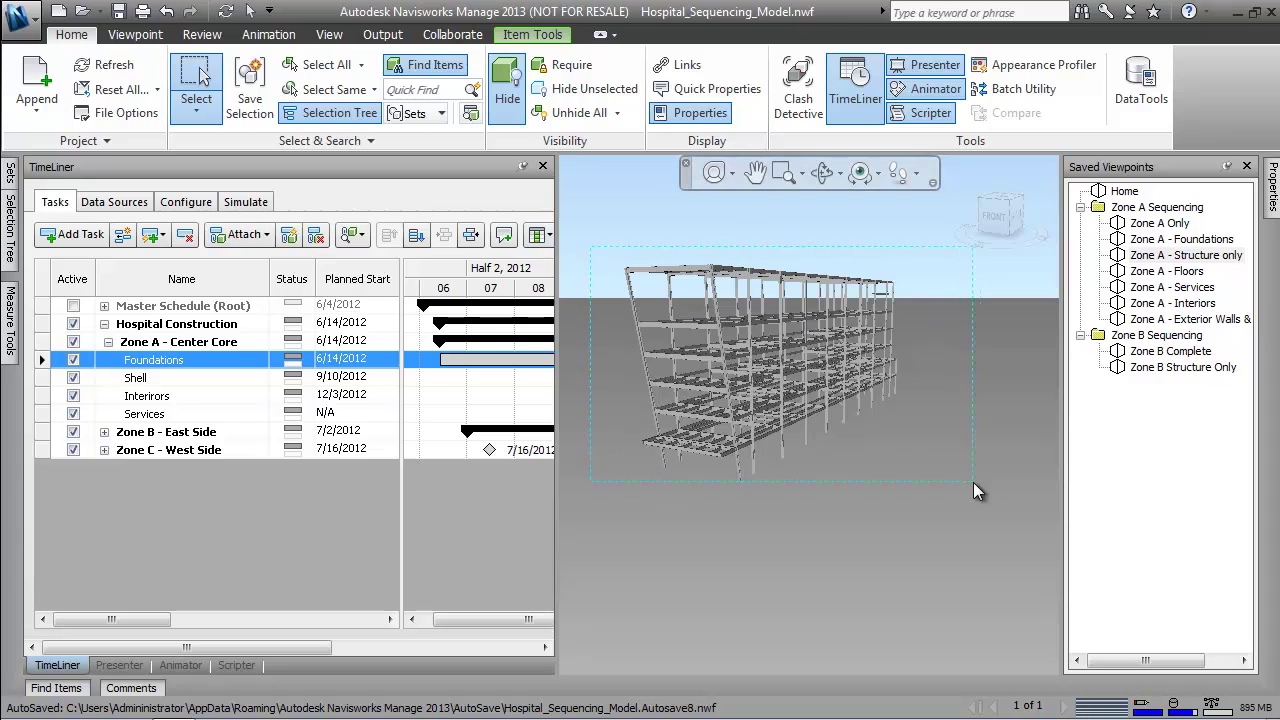
drag(981, 489, 978, 493)
key(ctrl+1)
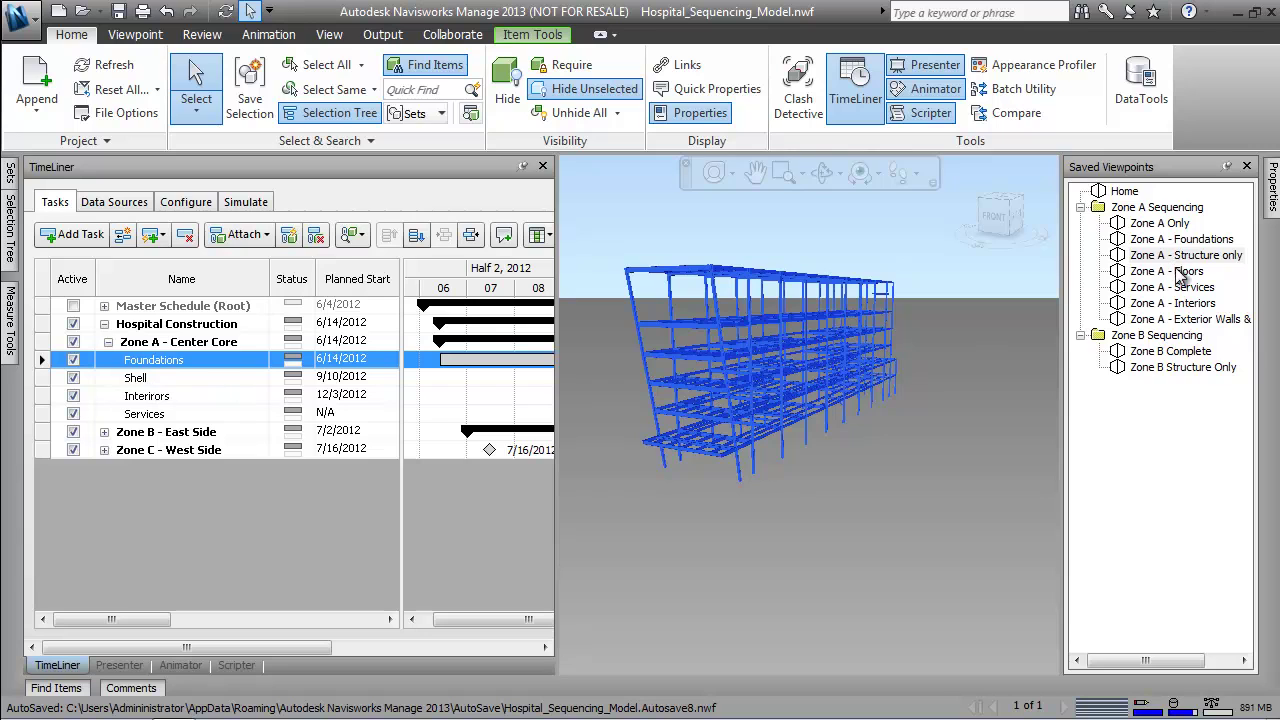
- Review the Zone A Interiors and Services viewpoints and play the construction simulation
click(1180, 304)
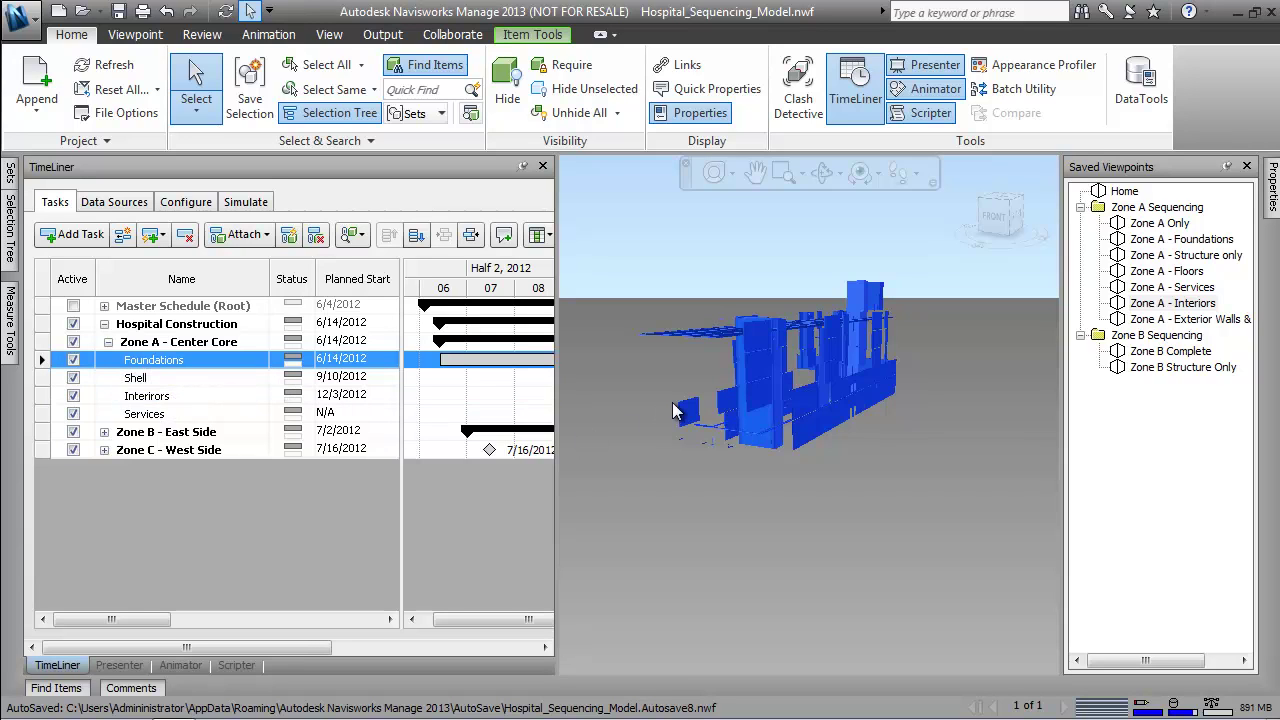
click(1195, 287)
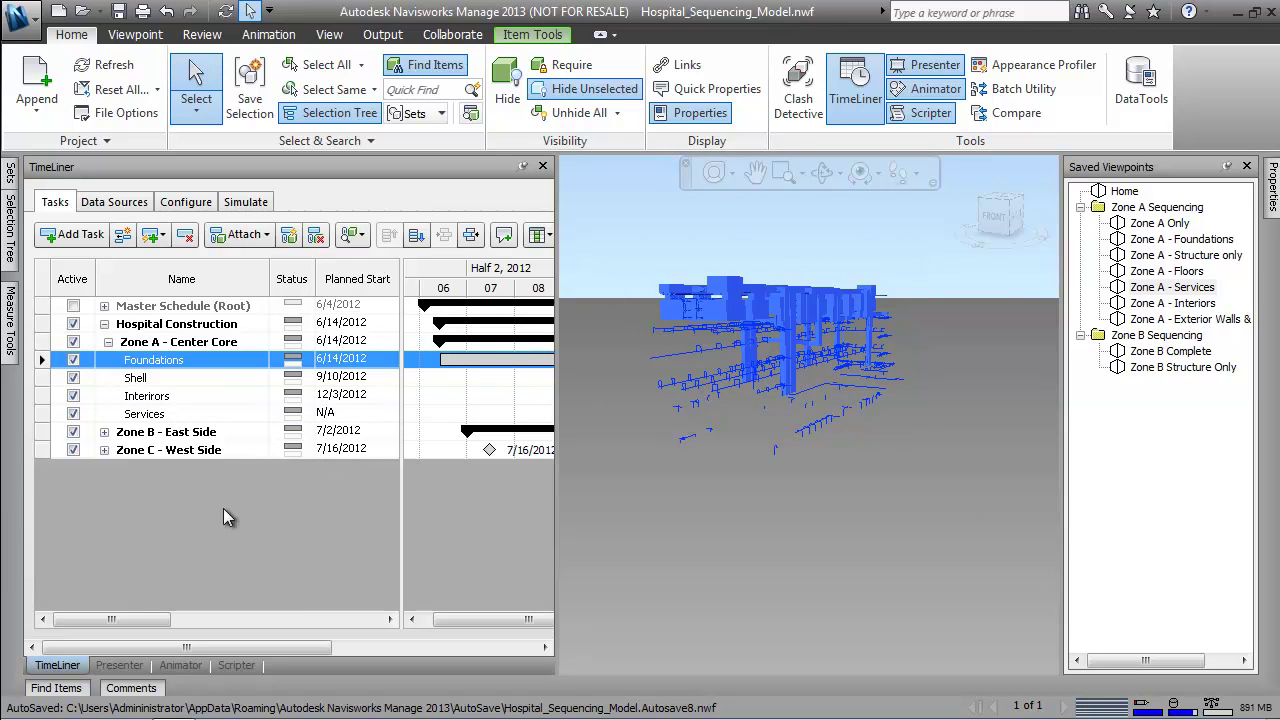
click(245, 201)
click(189, 234)
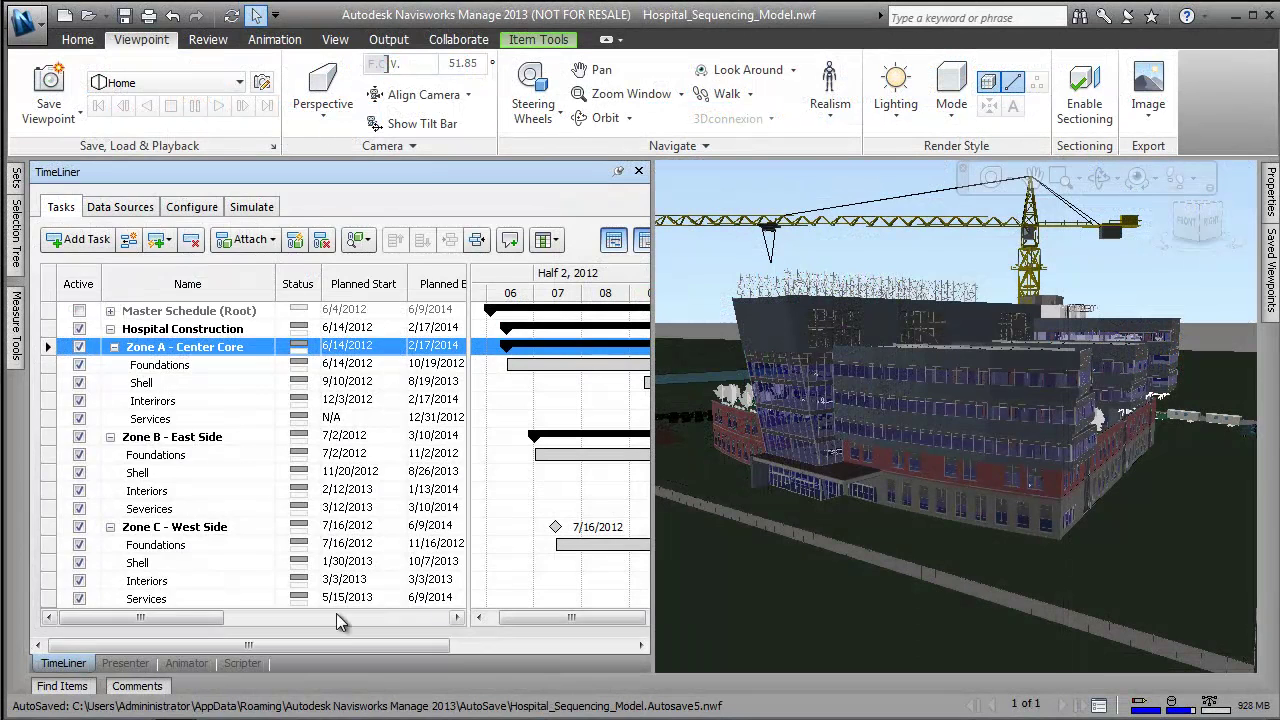
drag(344, 645, 526, 645)
- Export the schedule as MS Project XML, replacing Baseline Schedule.xml in Construction Schedule
click(630, 242)
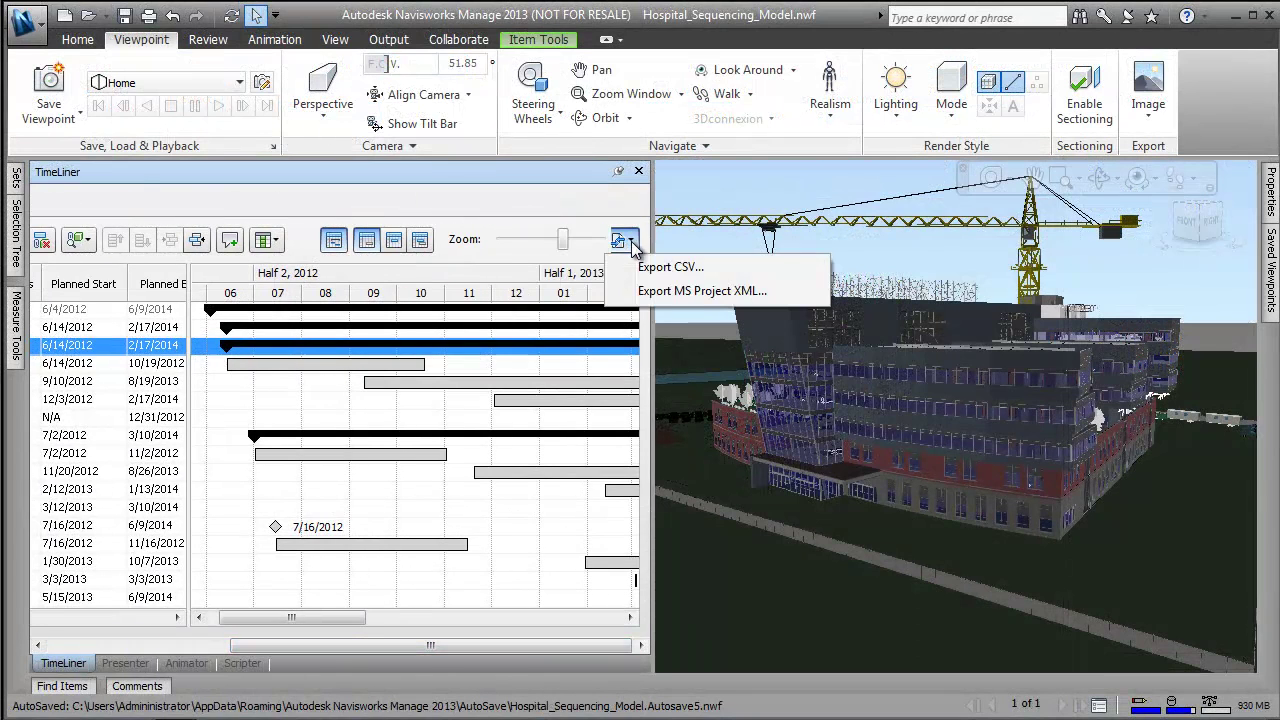
click(690, 290)
double_click(298, 234)
click(293, 166)
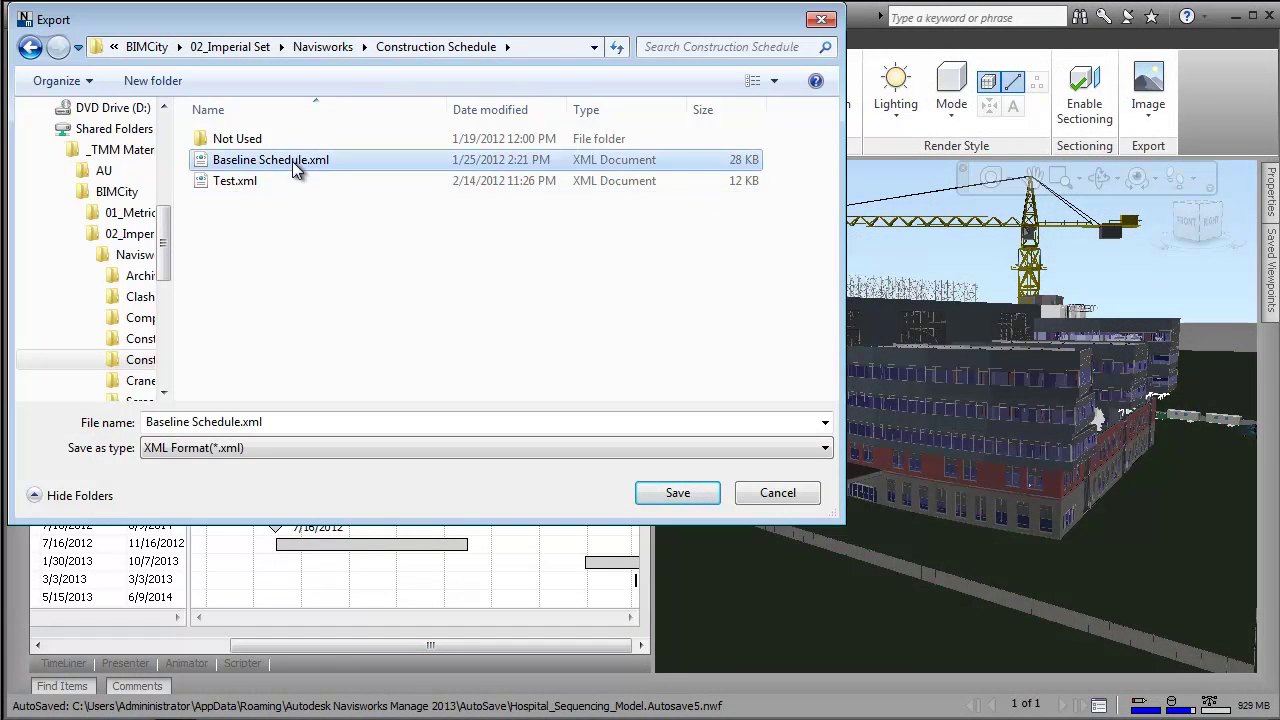
click(677, 492)
click(692, 378)
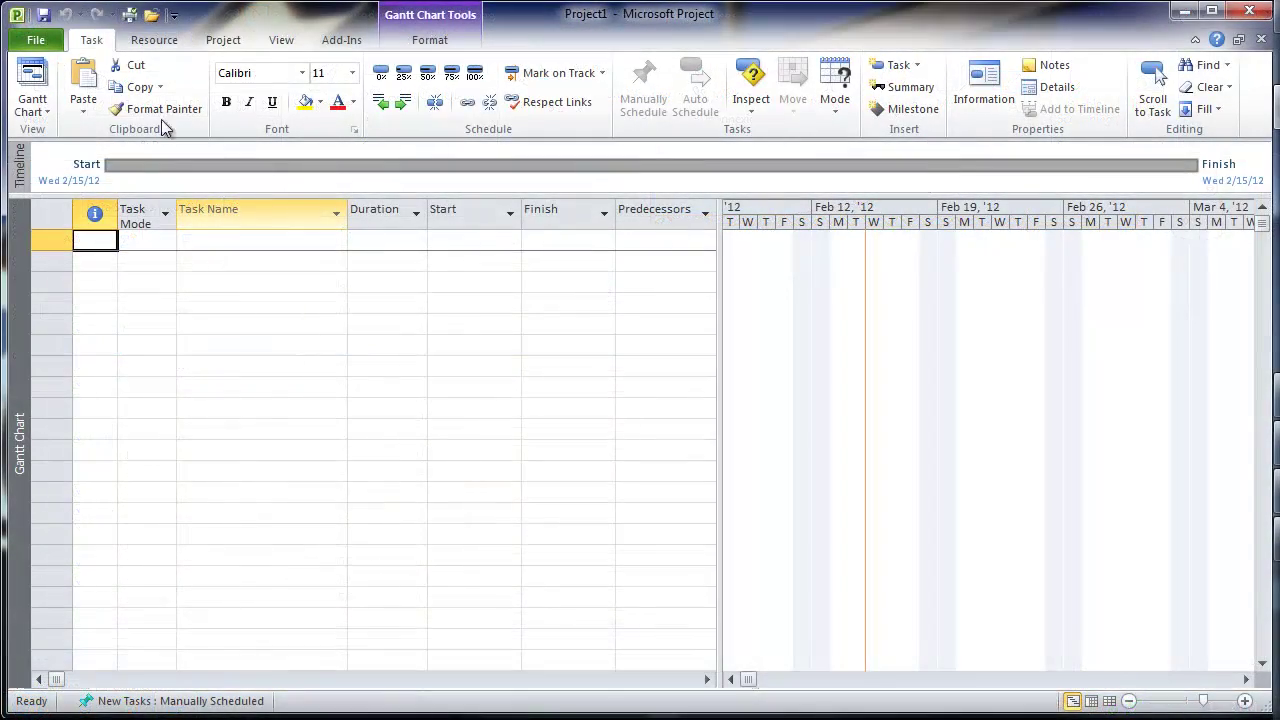
- Open Baseline Schedule.xml in Microsoft Project as a new project using XML Format
click(151, 14)
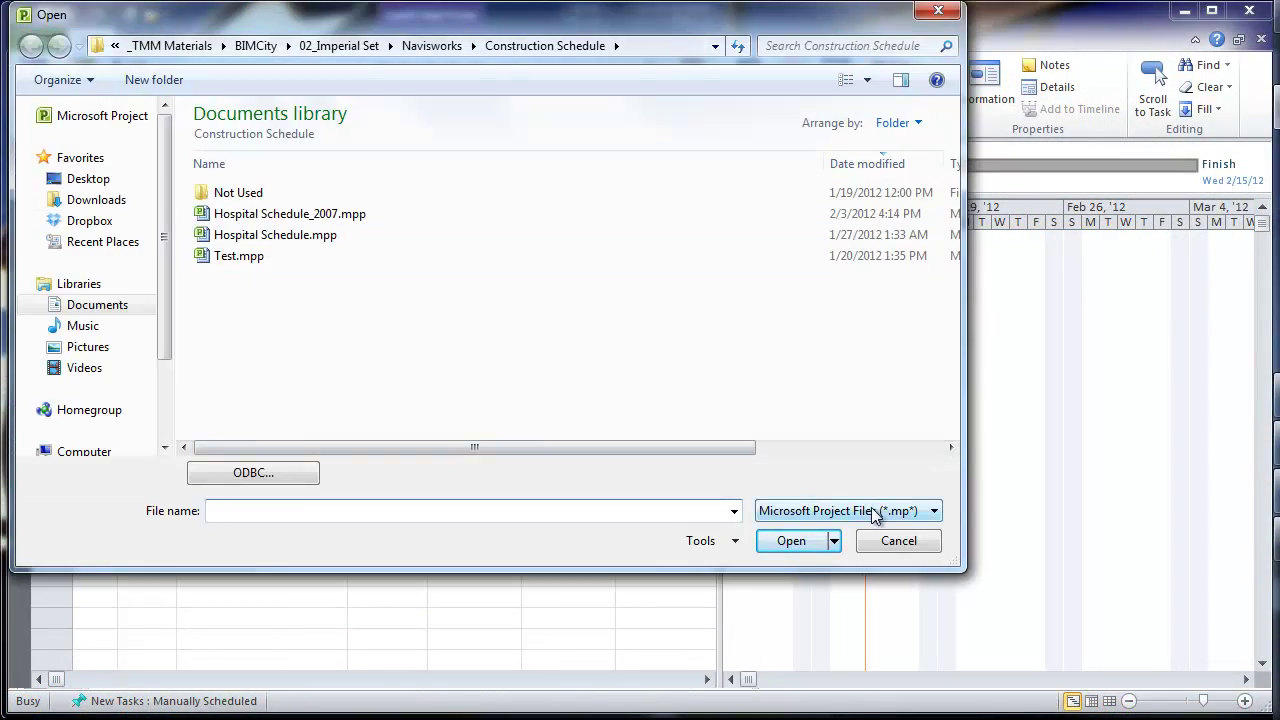
click(828, 511)
click(866, 491)
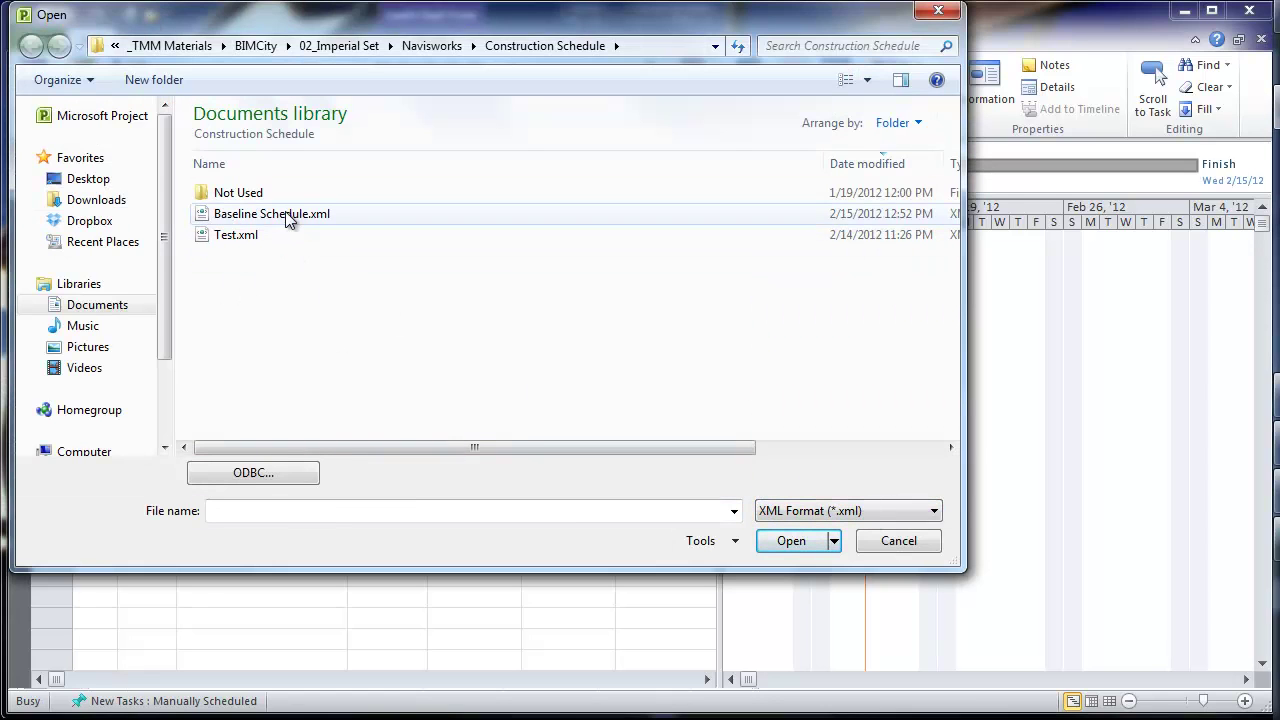
click(285, 213)
click(791, 541)
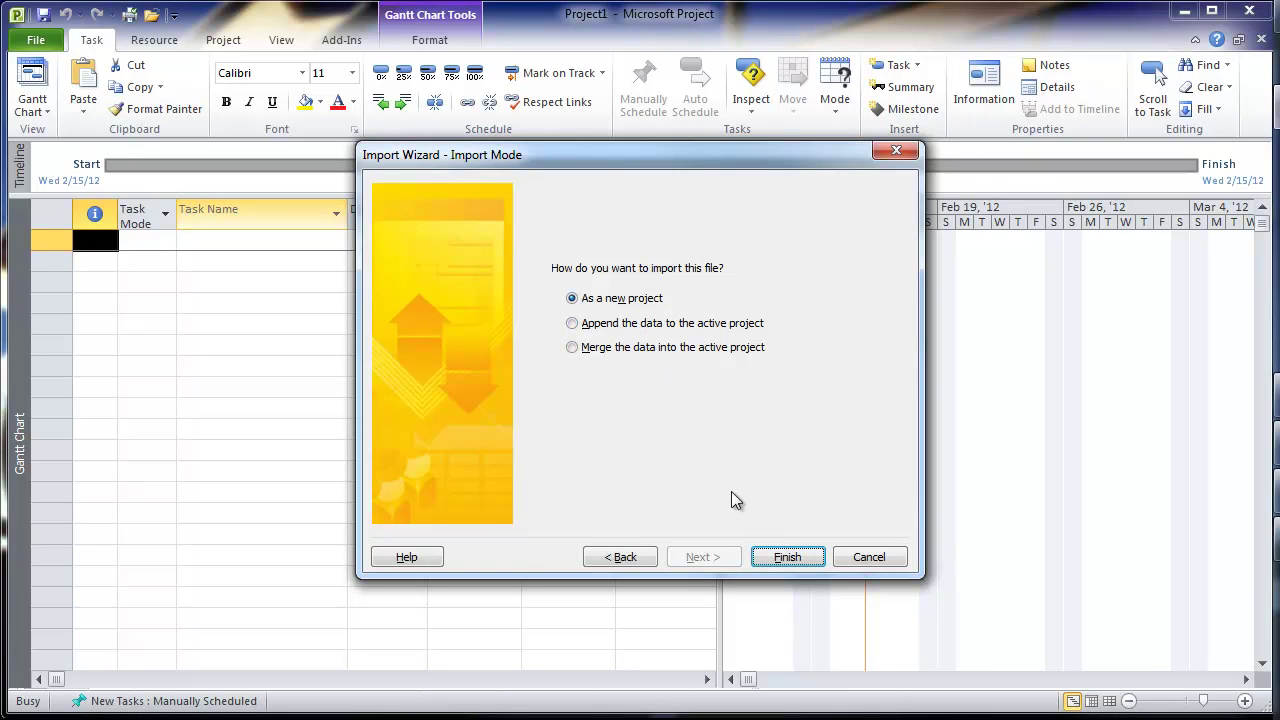
click(786, 557)
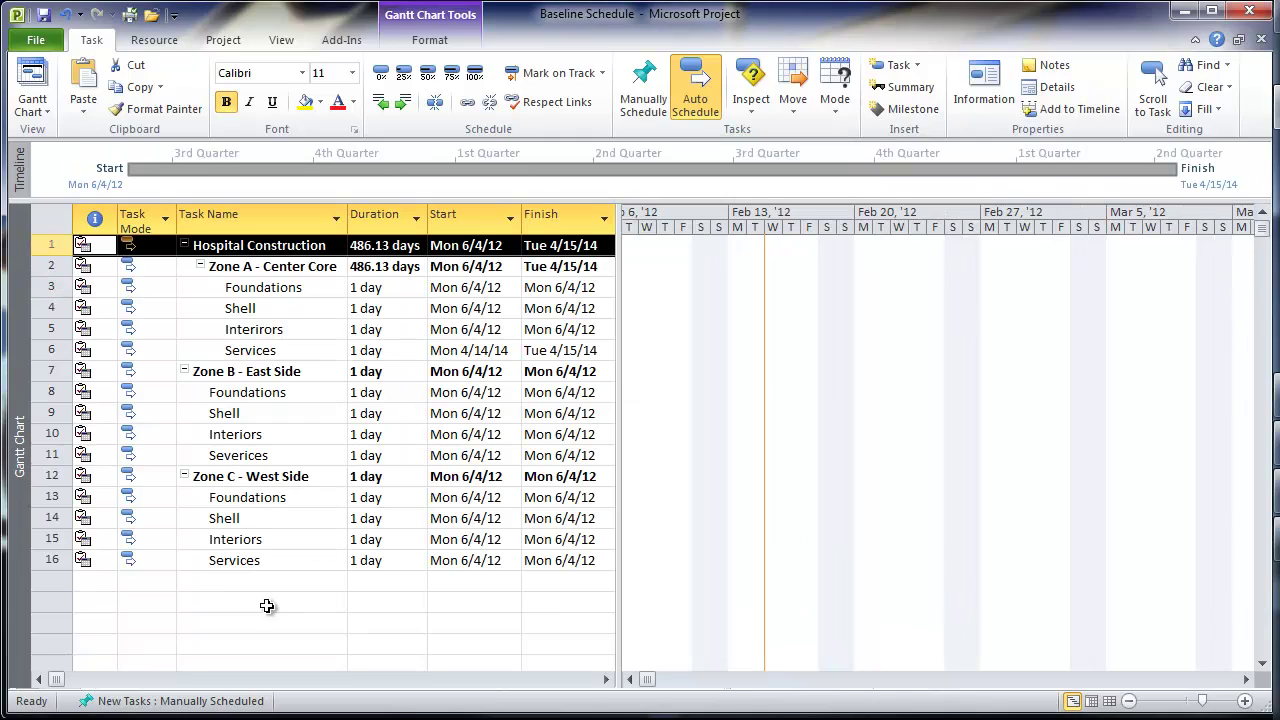
click(259, 603)
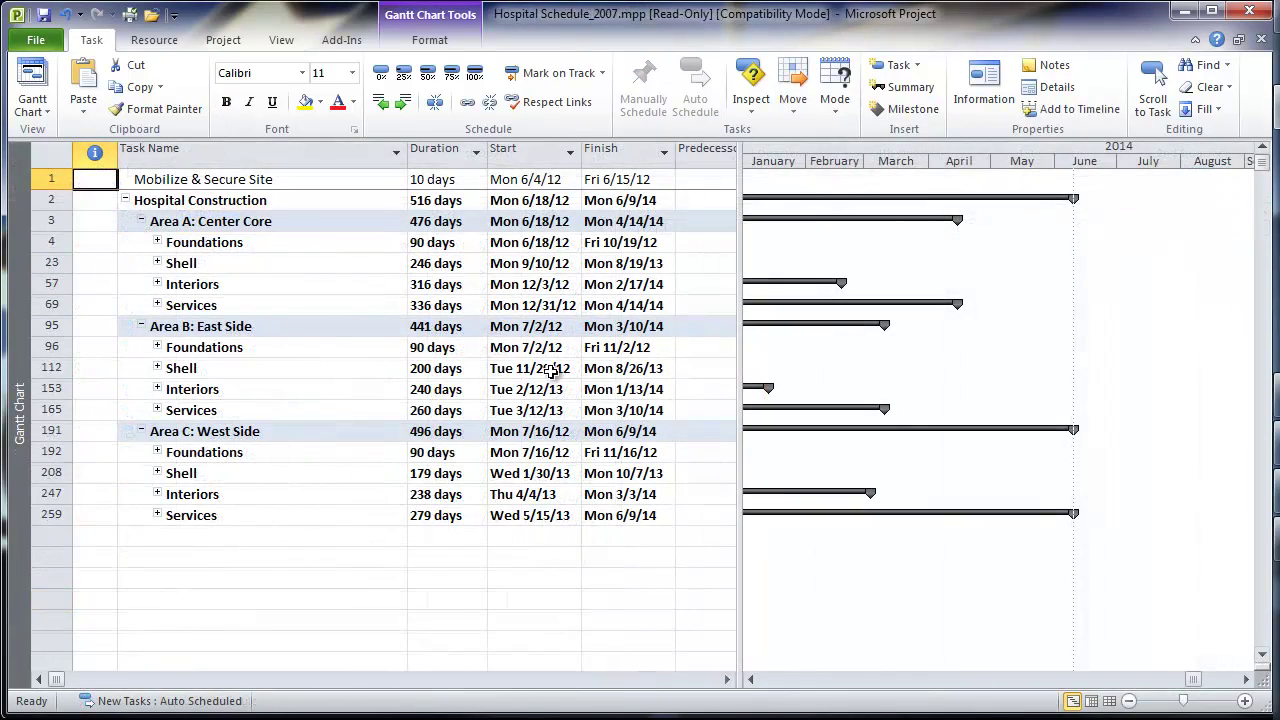
- Expand the Foundations, Piles and Pile Caps tasks and scroll to the project start
click(157, 242)
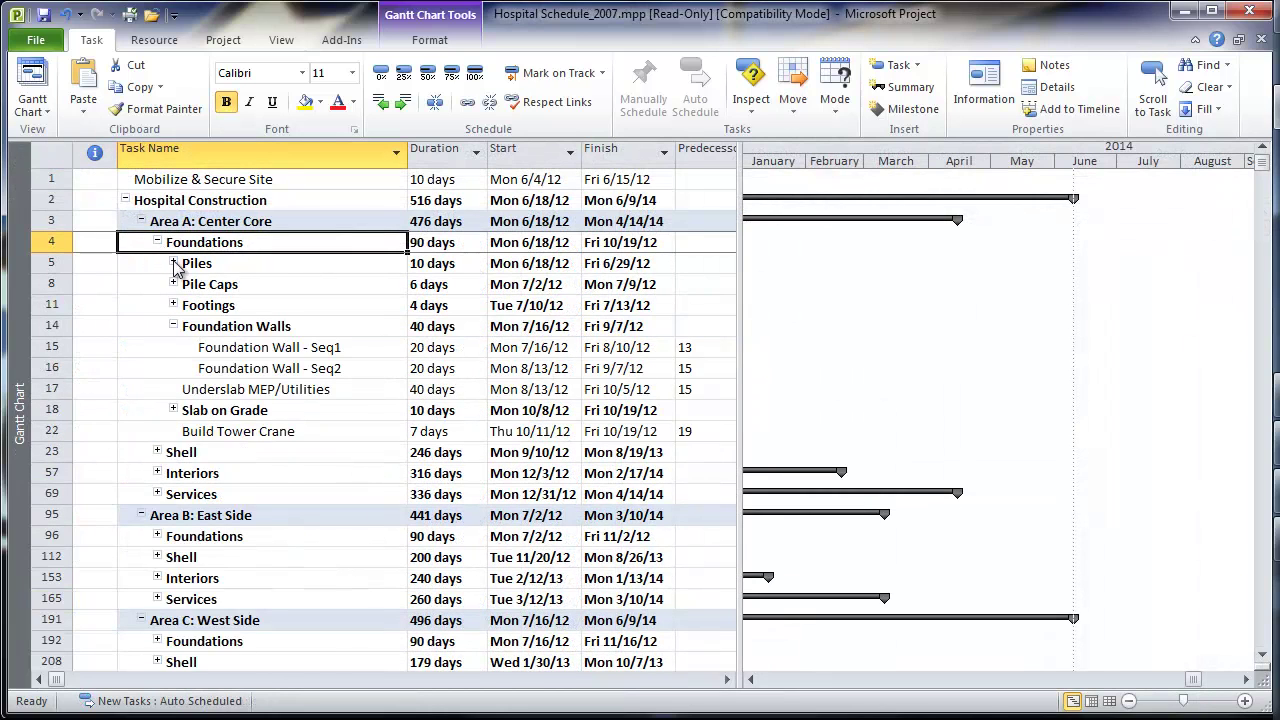
click(175, 327)
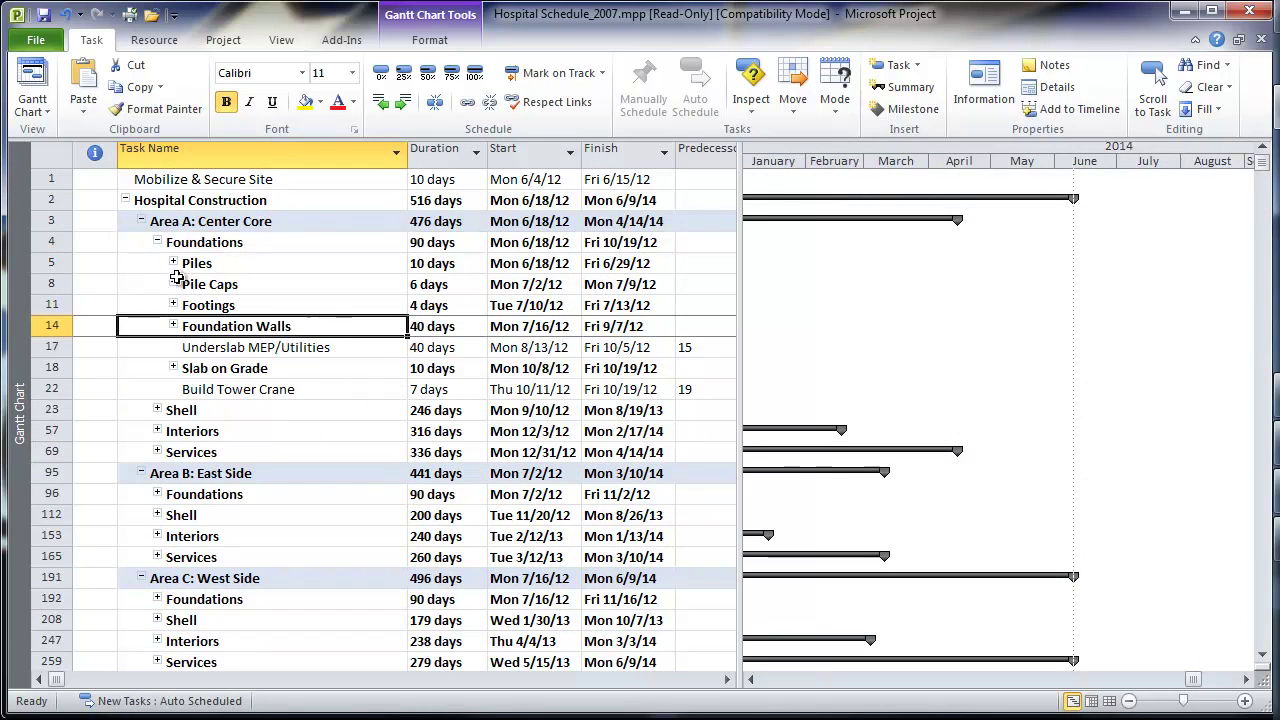
click(173, 263)
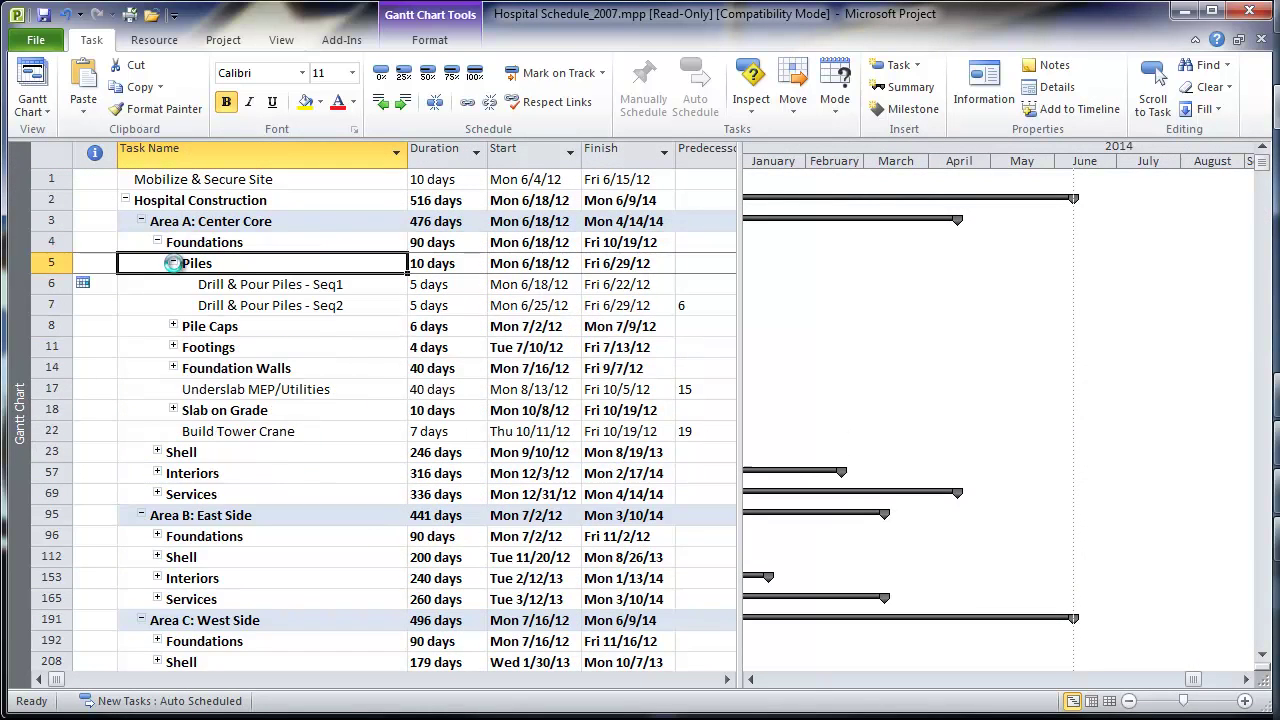
click(173, 327)
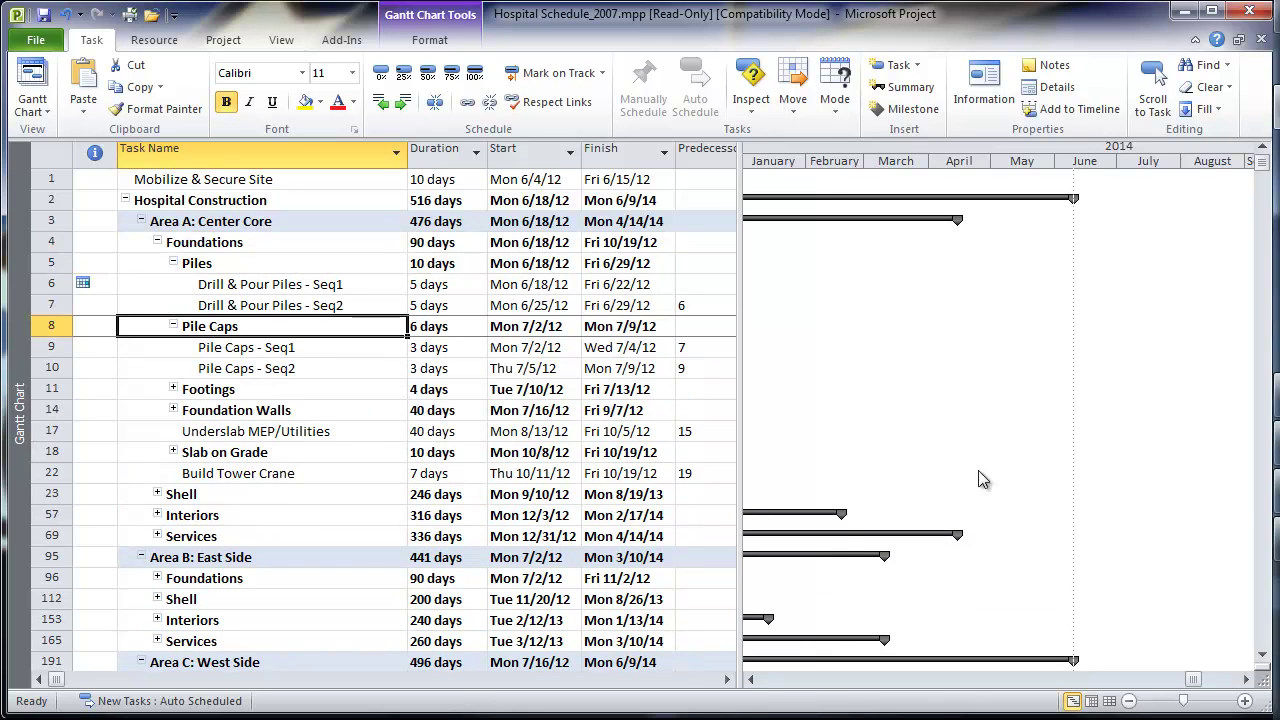
key(alt+Home)
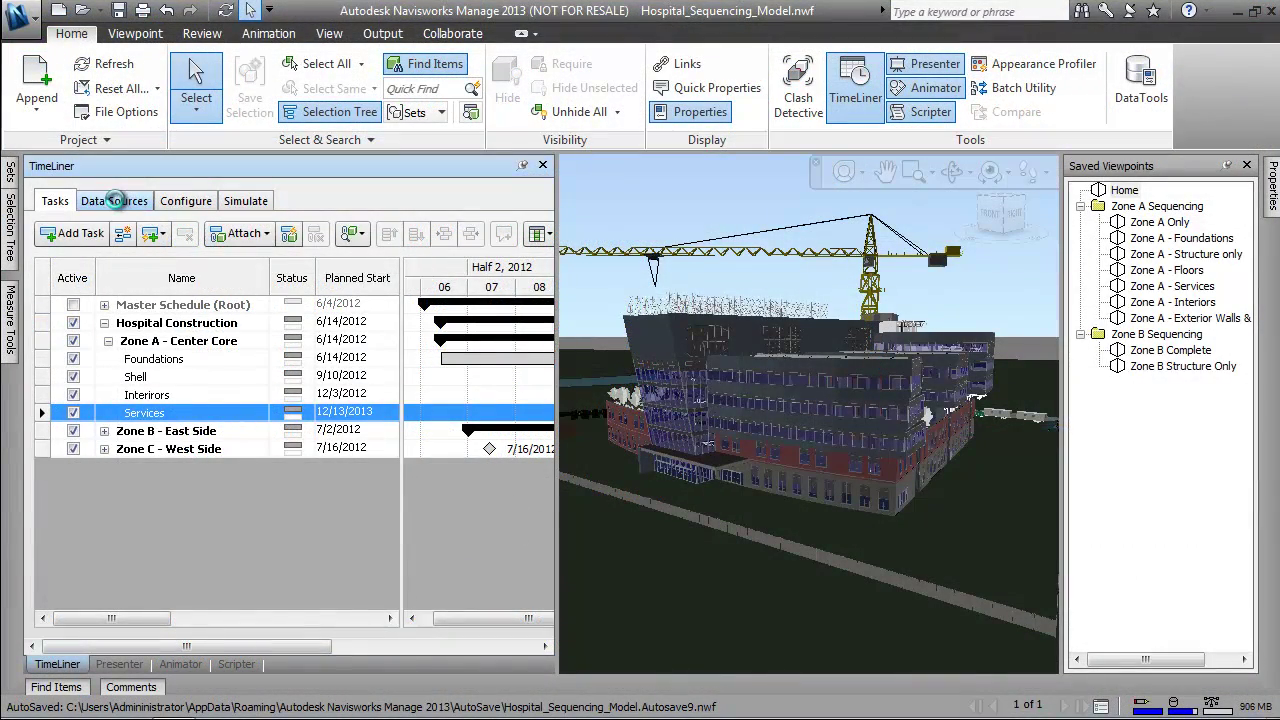
- Refresh the Master Schedule data source with Rebuild Task Hierarchy and expand its task tree
click(116, 202)
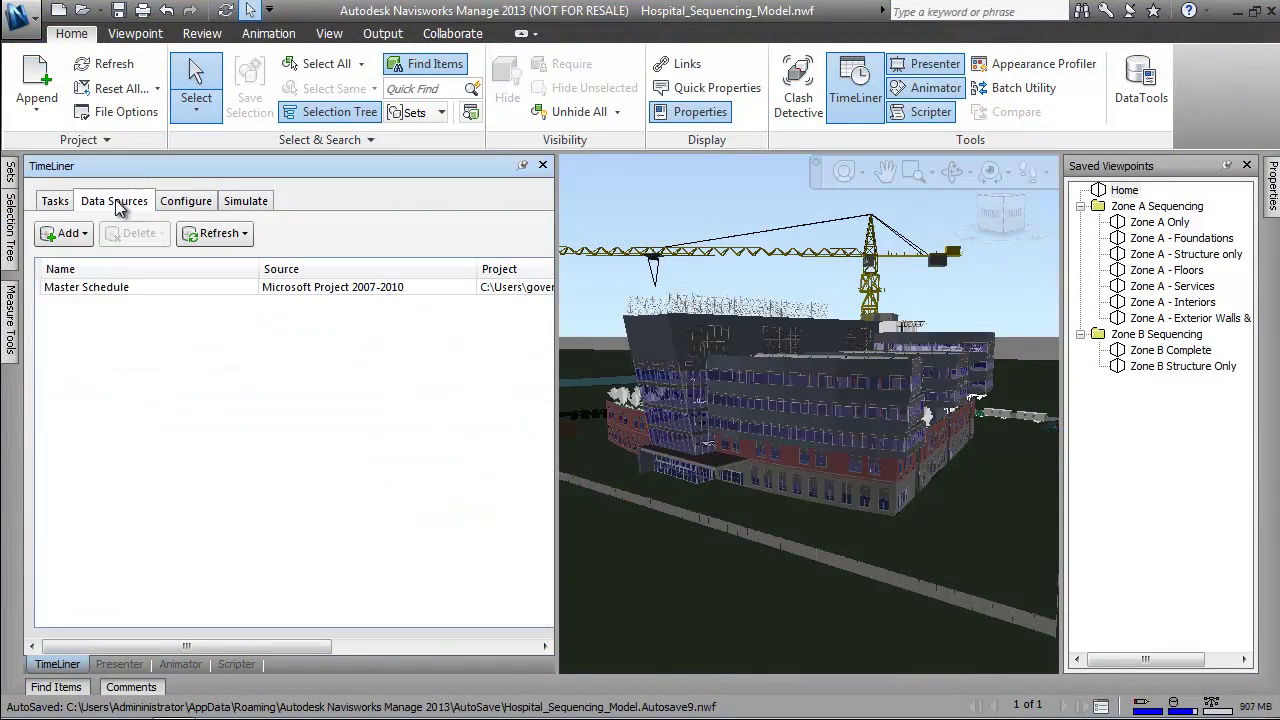
click(68, 233)
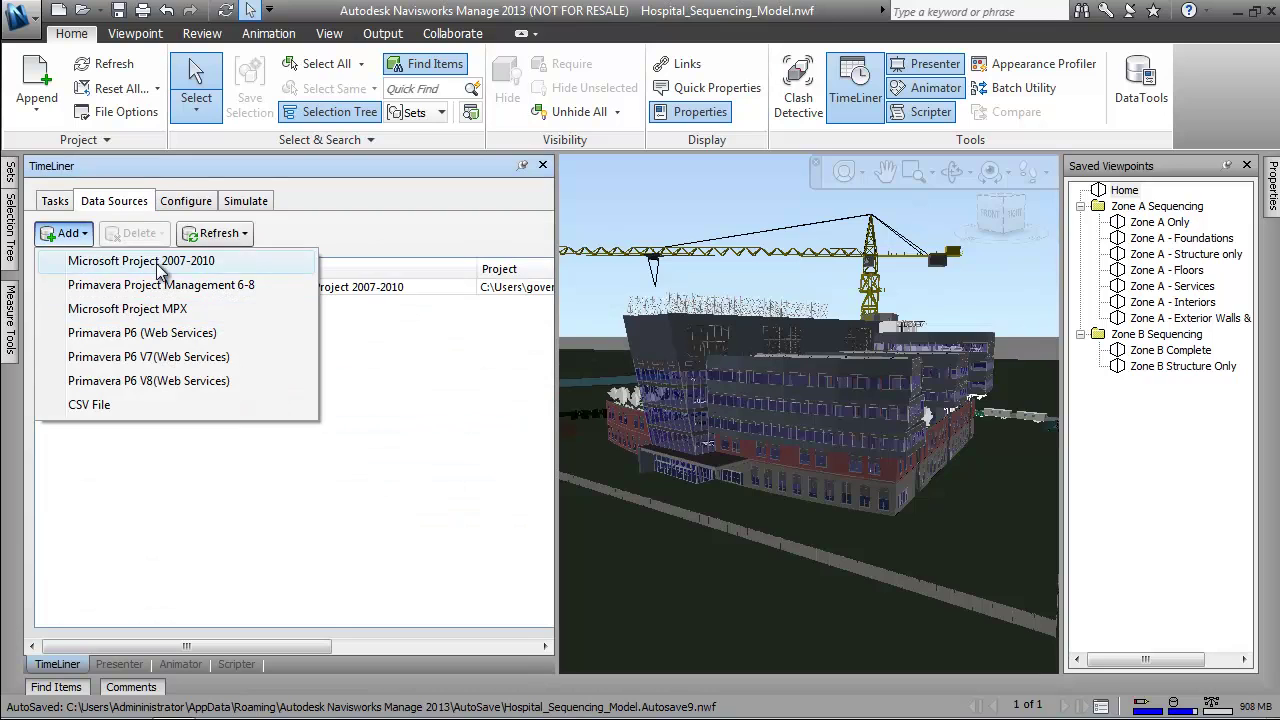
click(170, 287)
click(215, 233)
click(255, 262)
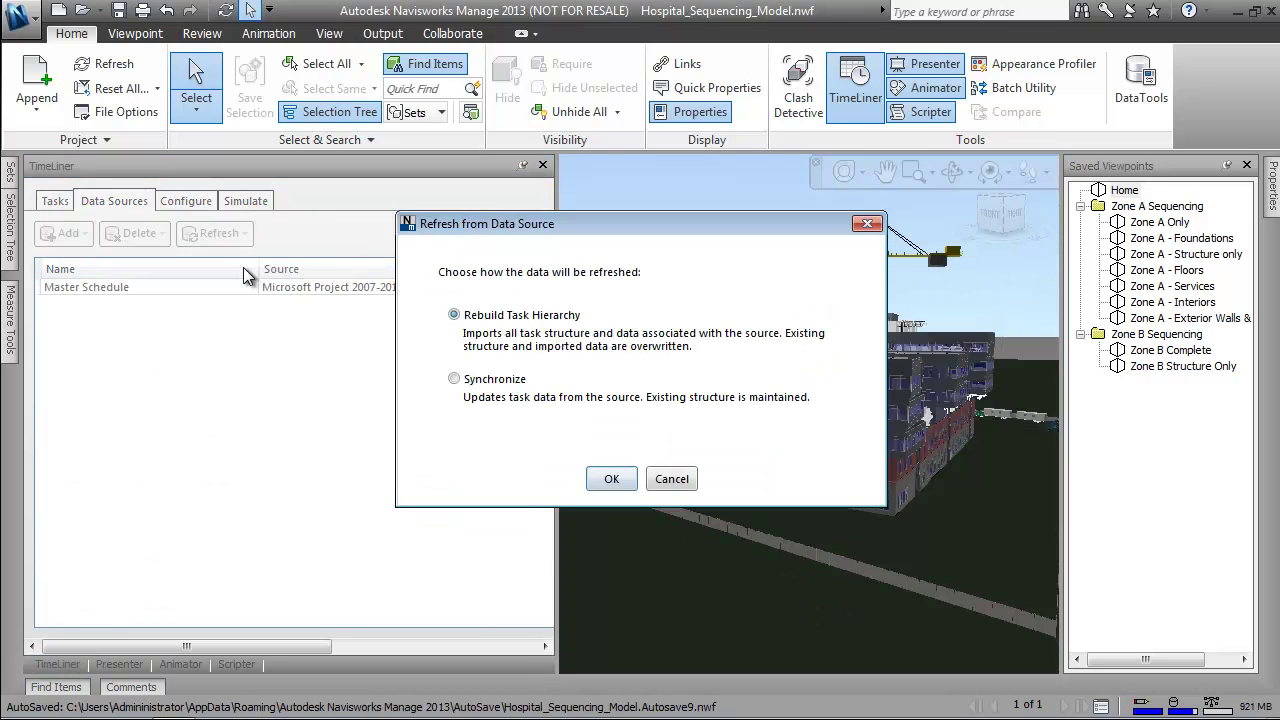
click(496, 386)
click(510, 317)
click(611, 480)
click(103, 305)
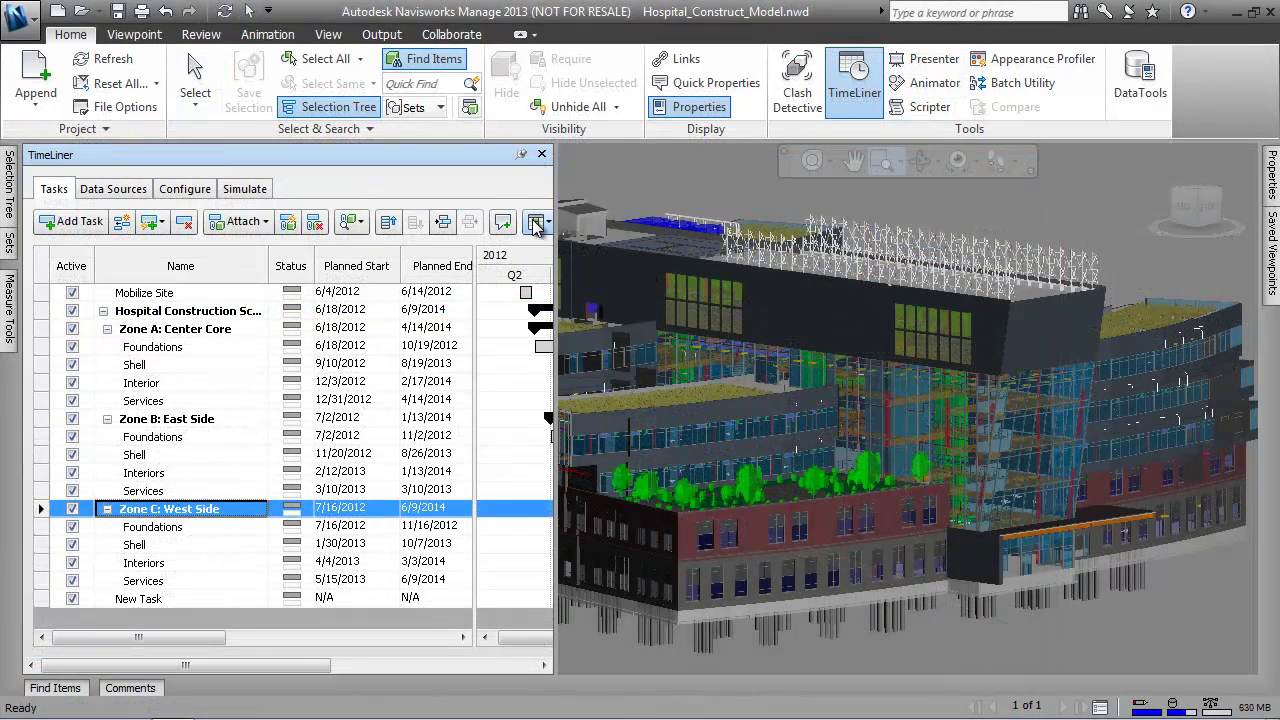
- Show the Custom cost columns and give Zone A Services 27,500,000 material and 375,200 labor cost
click(538, 221)
click(576, 321)
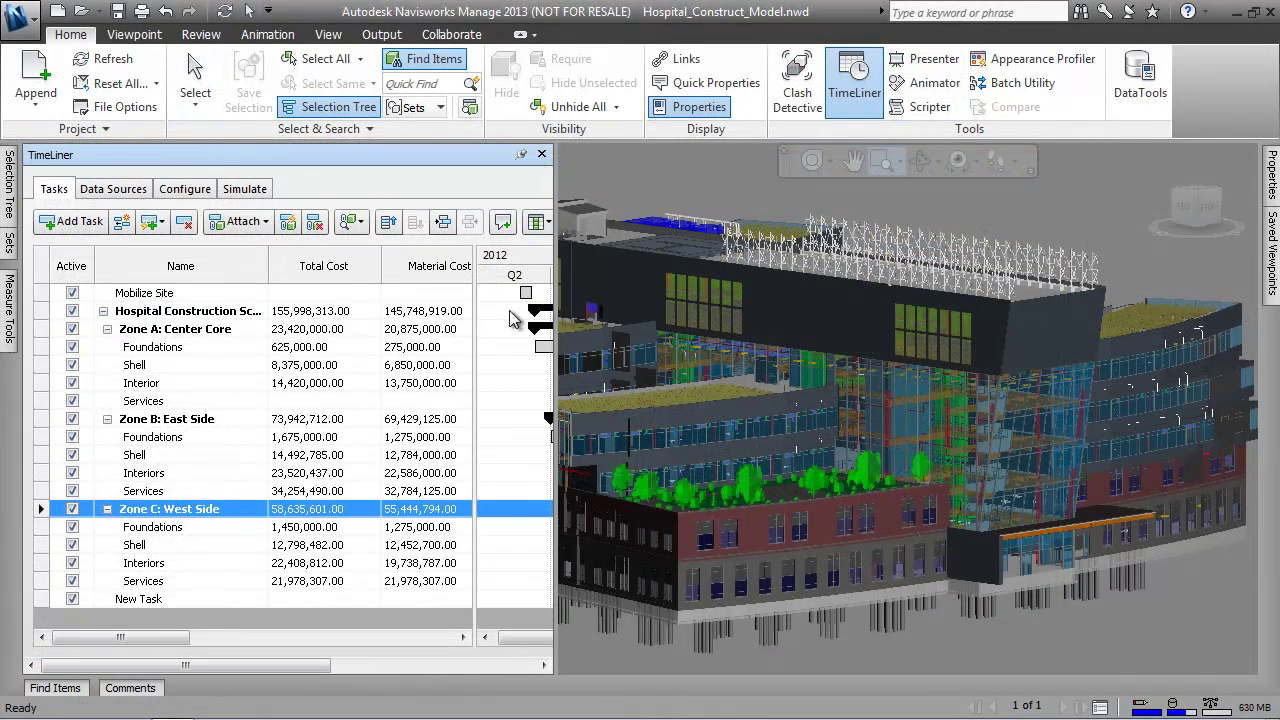
click(160, 405)
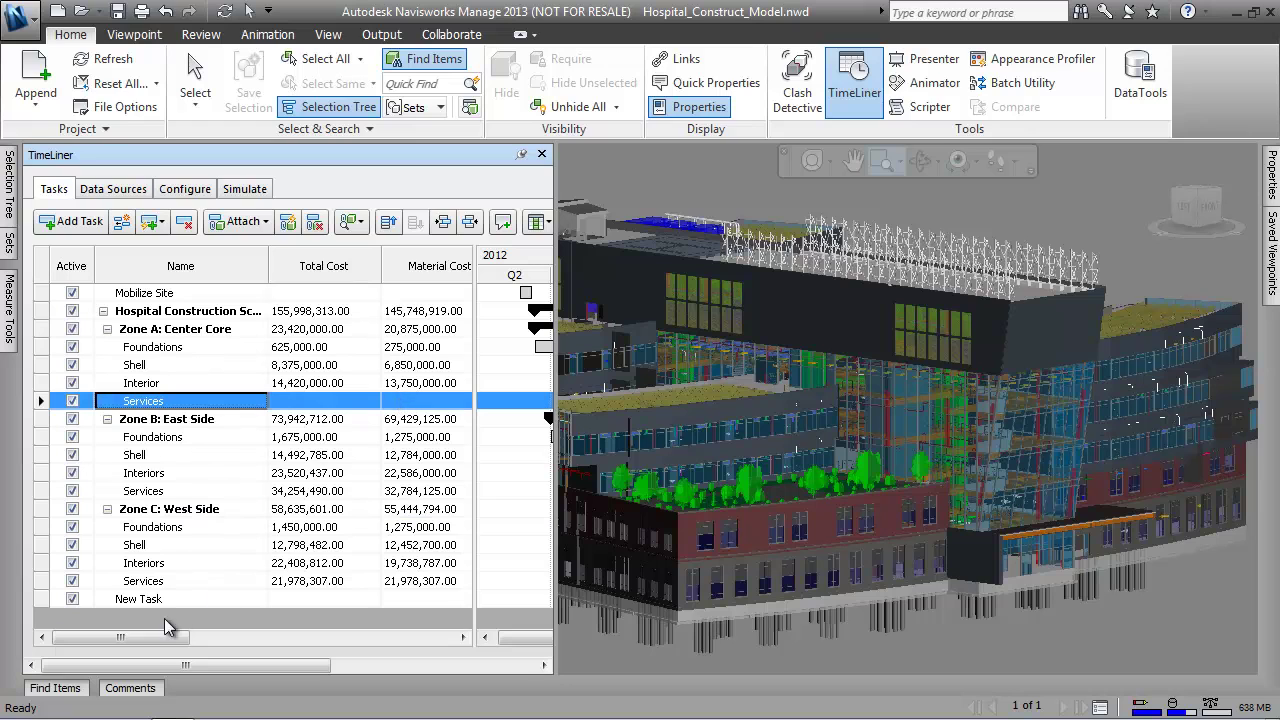
drag(155, 640, 219, 650)
click(237, 400)
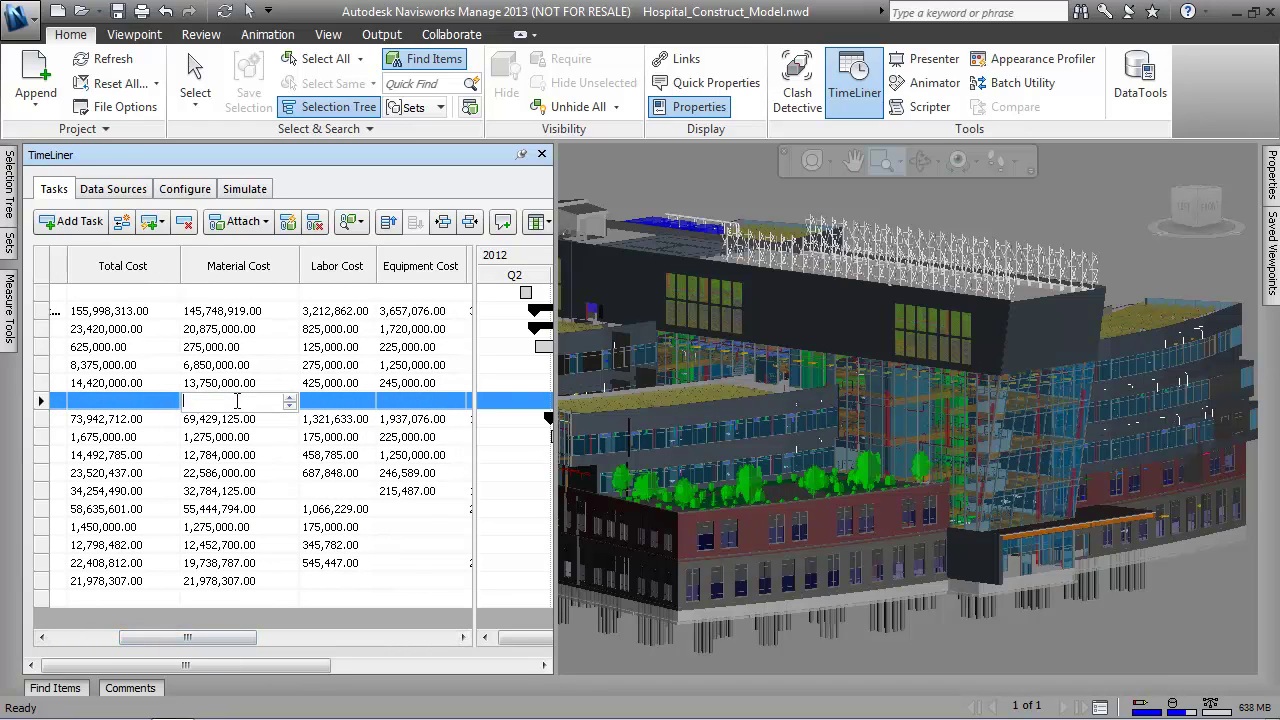
key(Tab)
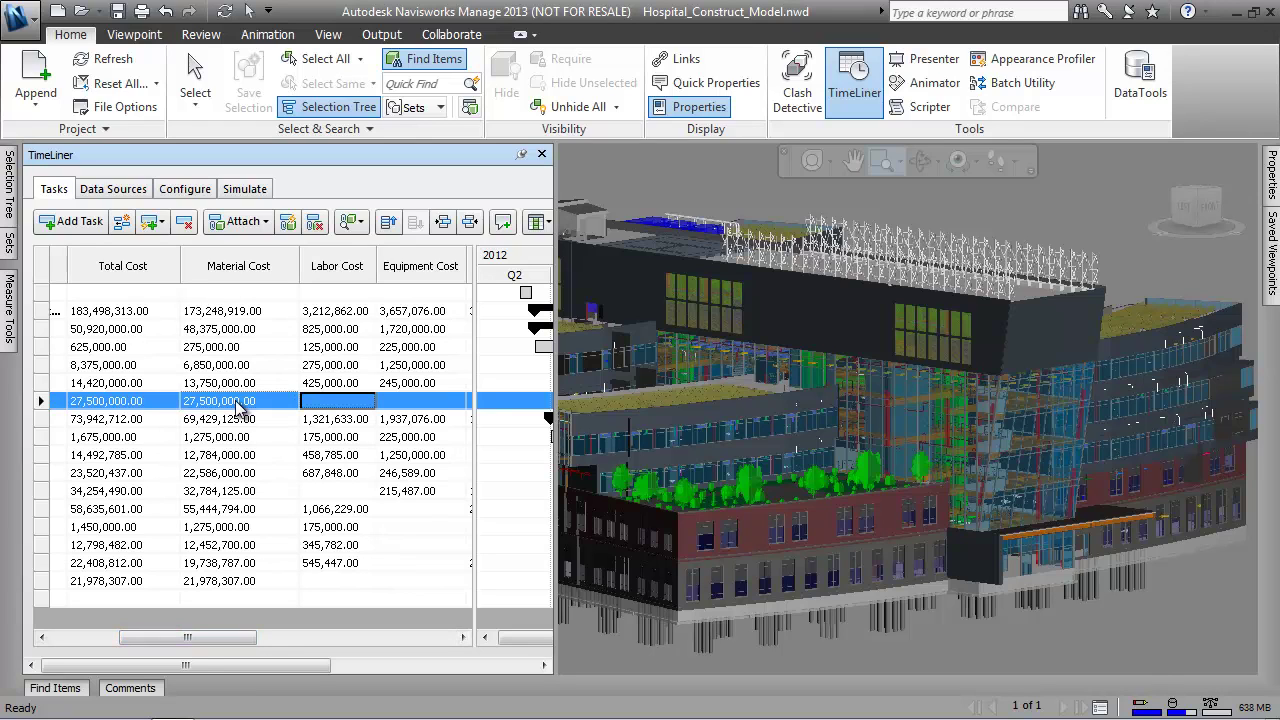
text(375200)
key(Tab)
key(Tab)
key(Return)
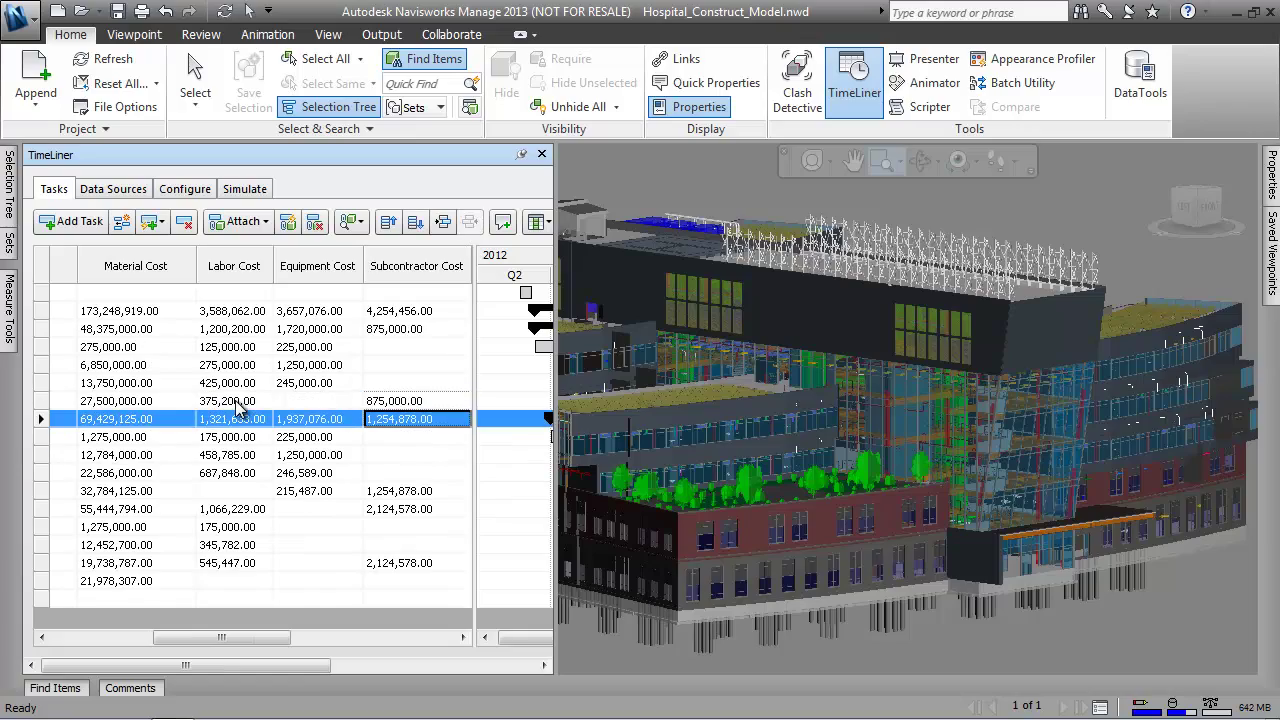